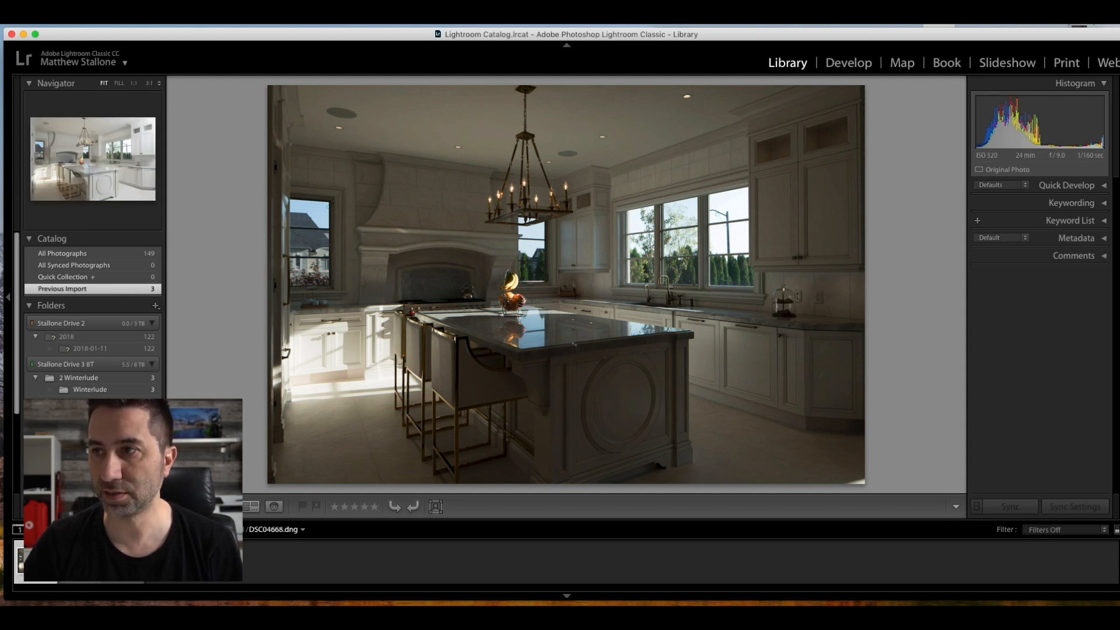
- Set the white balance of DSC04669.dng in the Develop module by sampling the wall outlet's cover plate as neutral
left_click(79, 561)
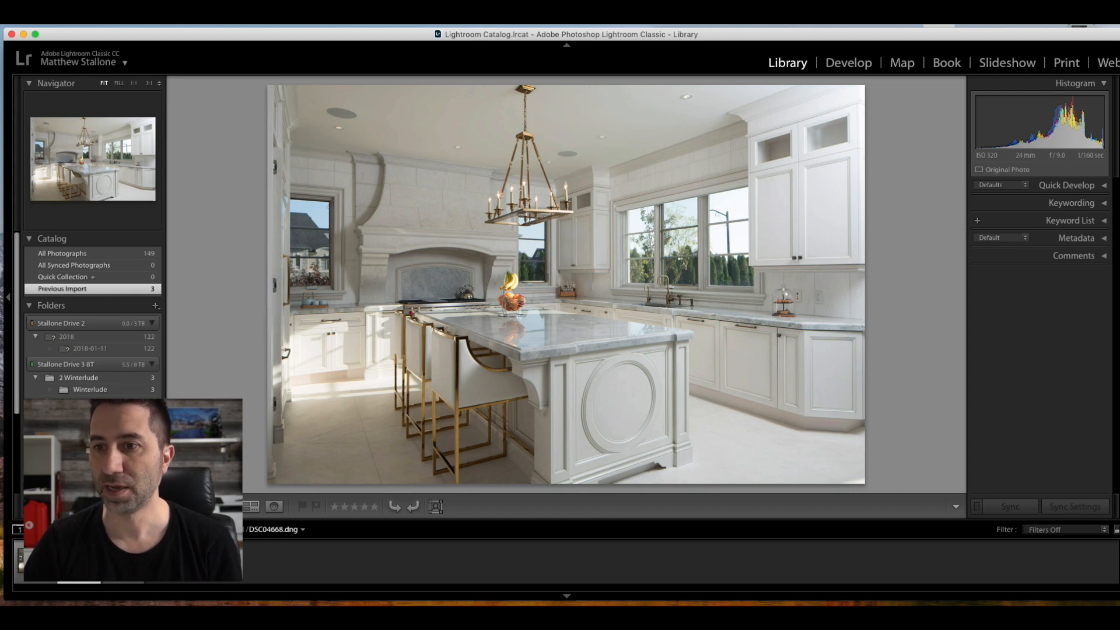
key("Right")
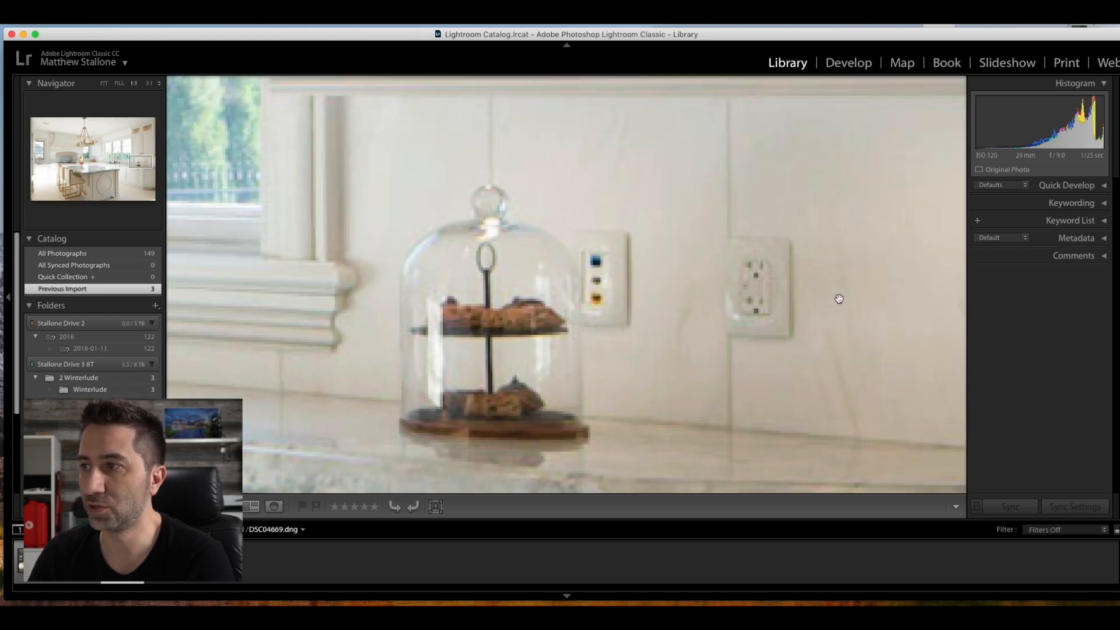
left_click(829, 301)
left_click(853, 62)
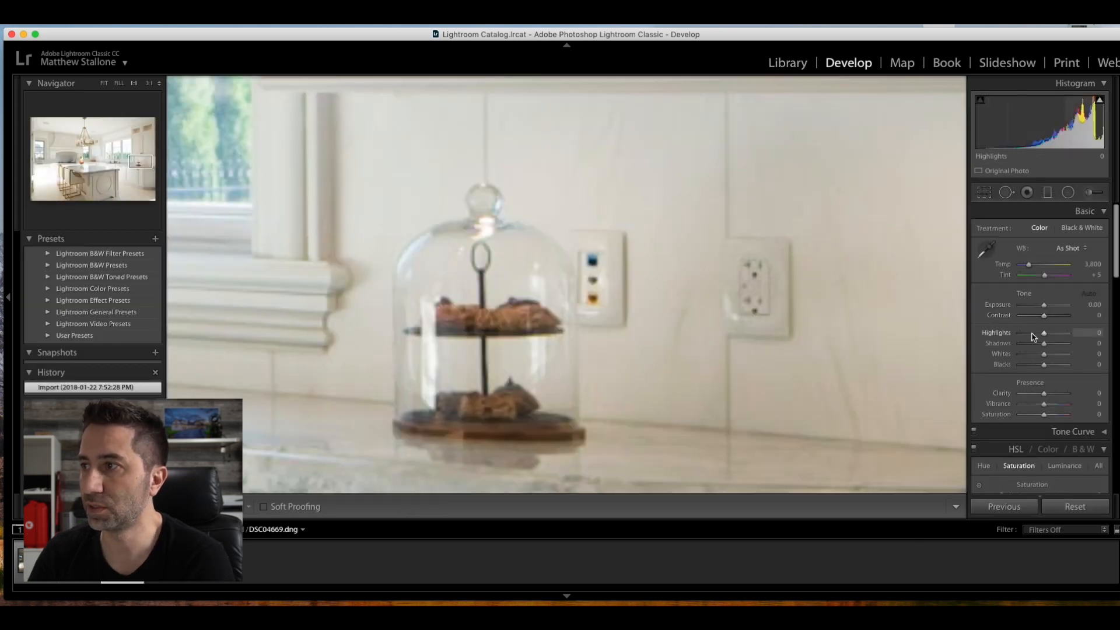
left_click(986, 249)
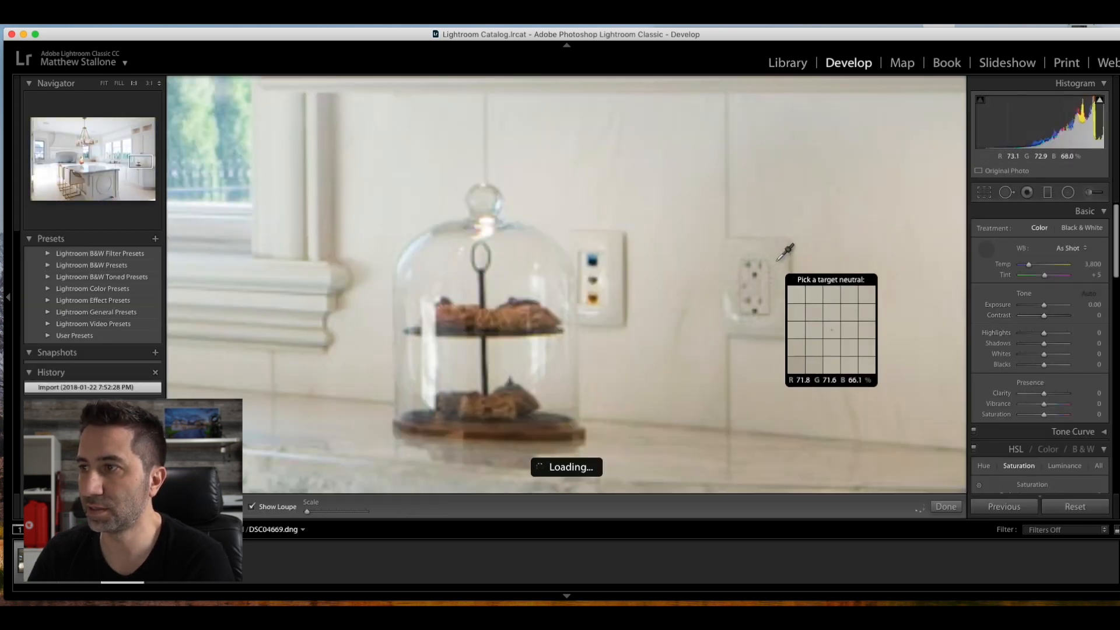
left_click(780, 259)
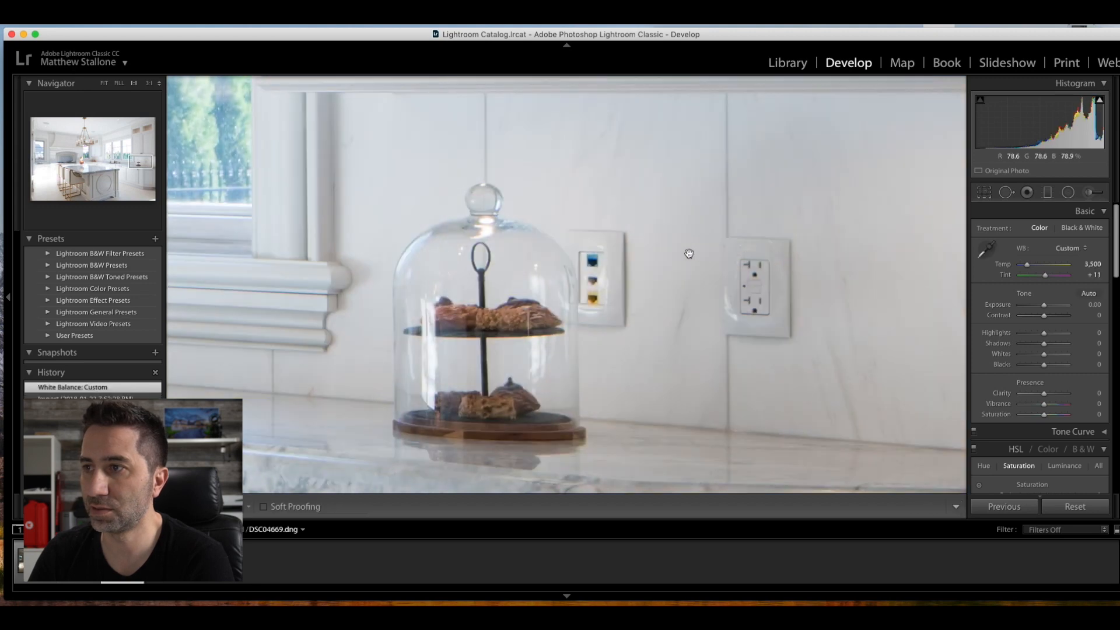
left_click(486, 262)
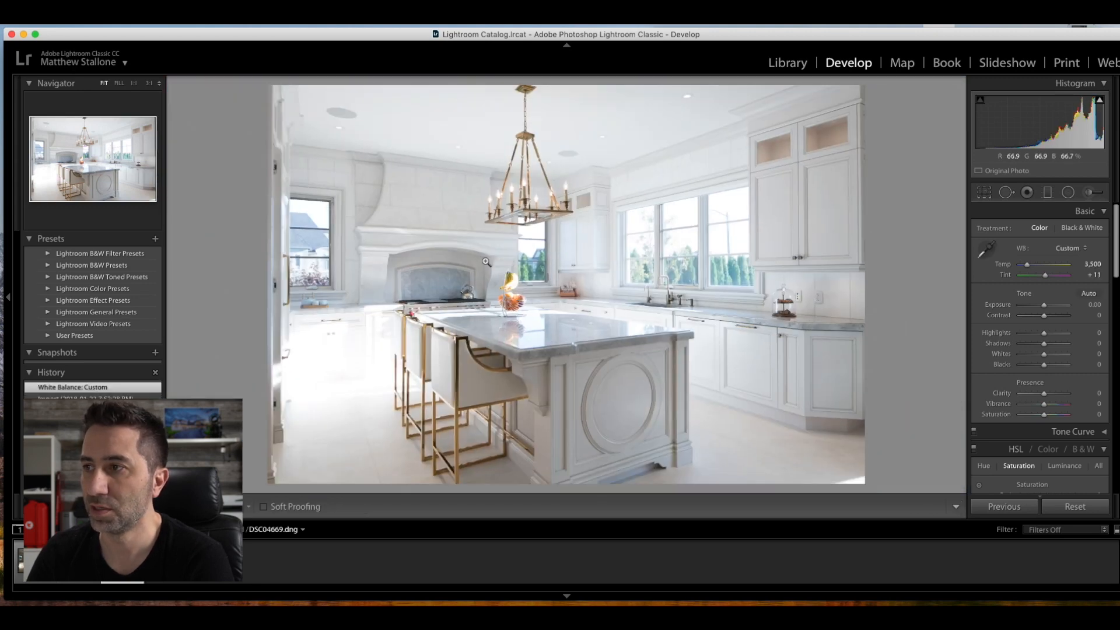
- Adjust the HSL saturation of DSC04669.dng to Blue -82, Yellow +2 and Orange +2
scroll(1050, 356, "down", 5)
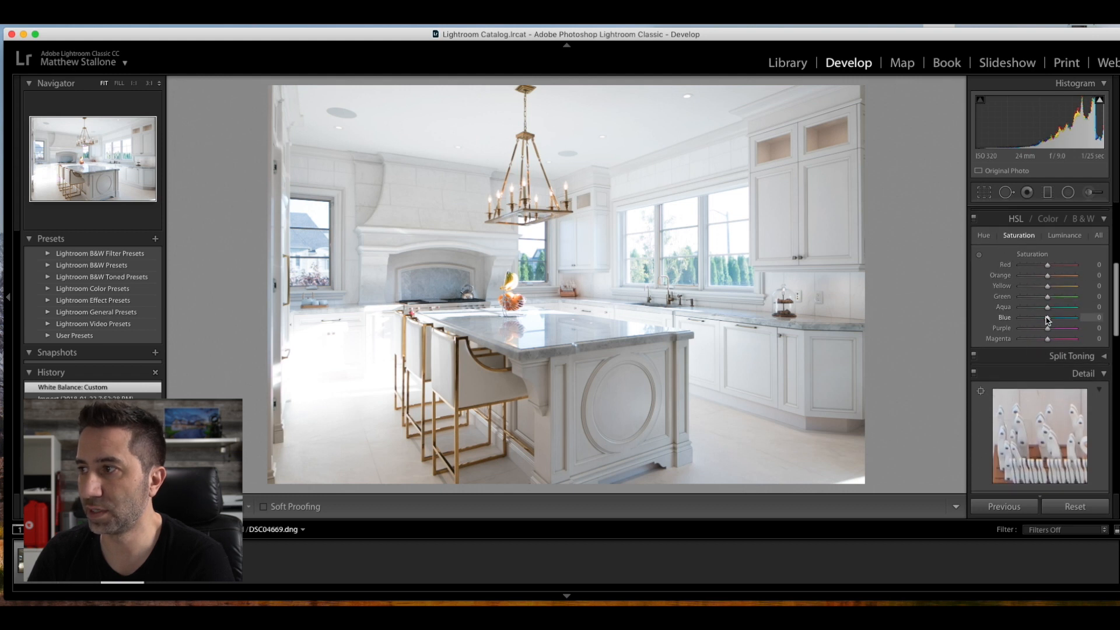
left_click_drag(1049, 320, 1008, 313)
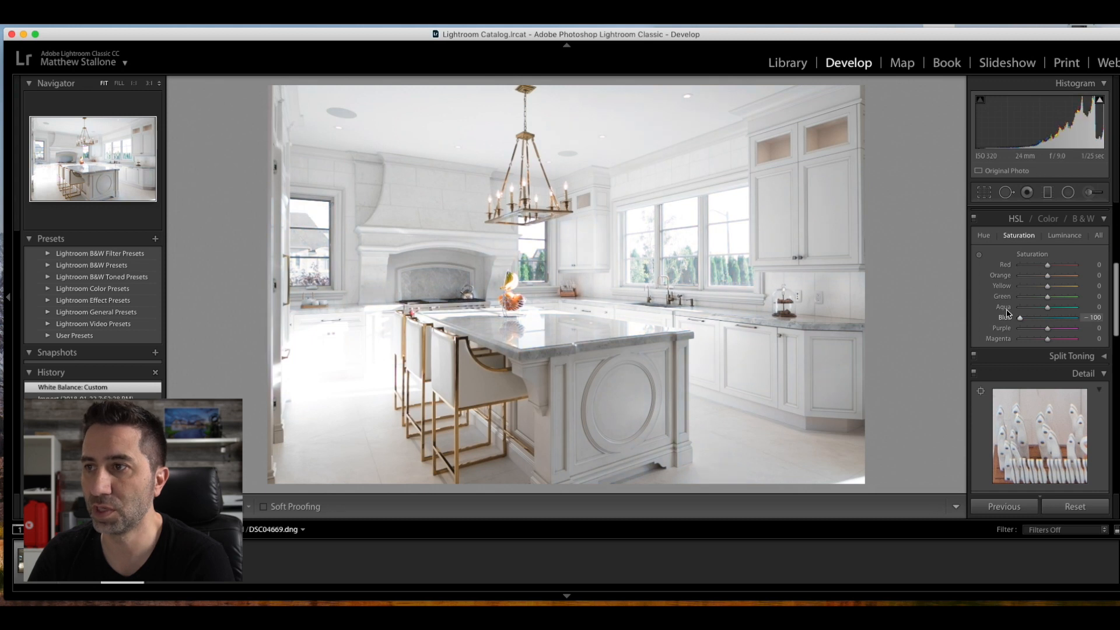
left_click_drag(1003, 314, 1060, 278)
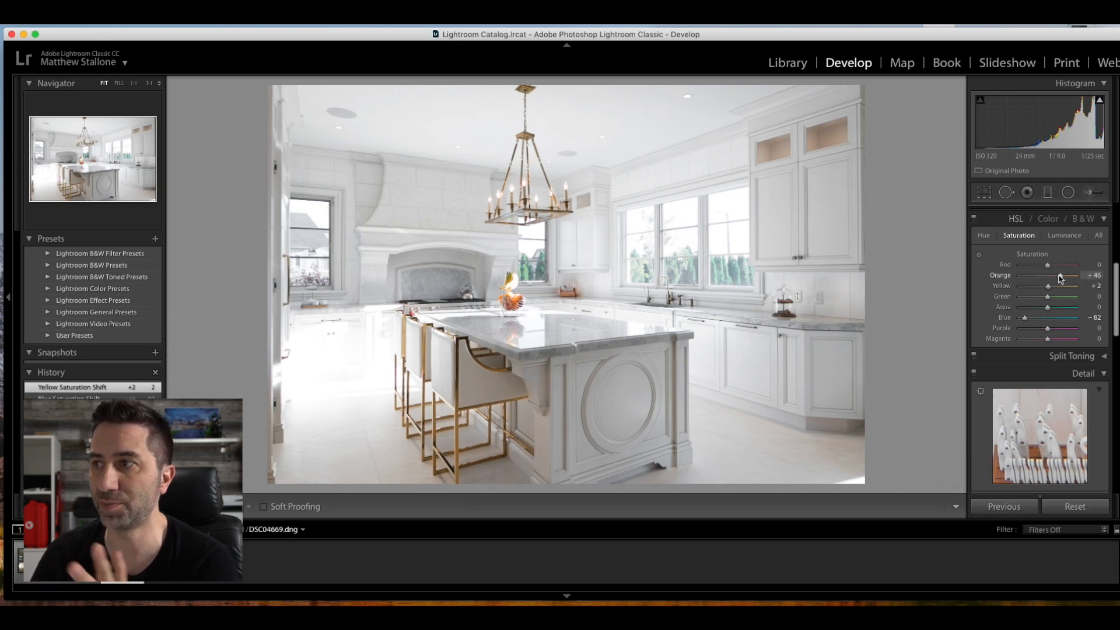
left_click_drag(1060, 278, 1048, 279)
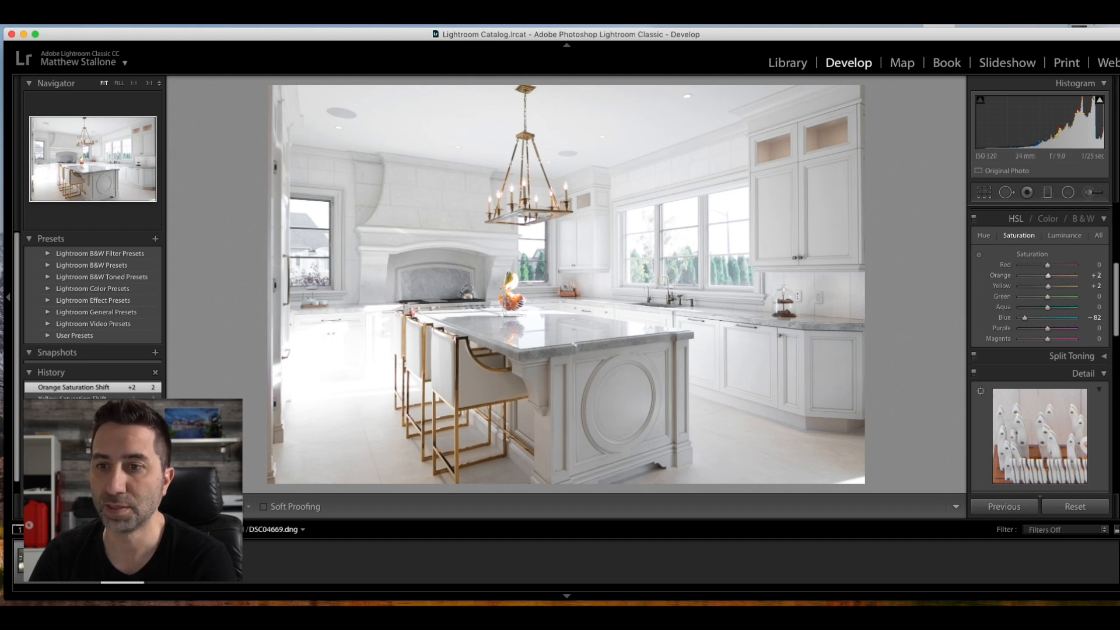
- Correct the white balance of DSC04668.dng by sampling the wall outlet's cover plate, ending at Temp 4,250 and Tint +13
key("Left")
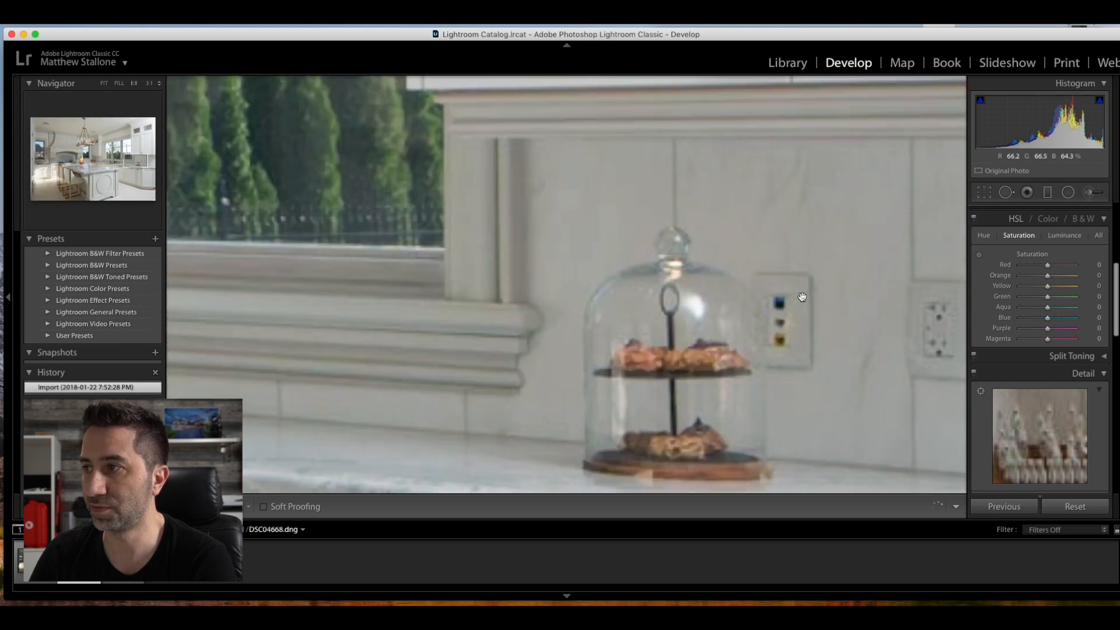
left_click(799, 295)
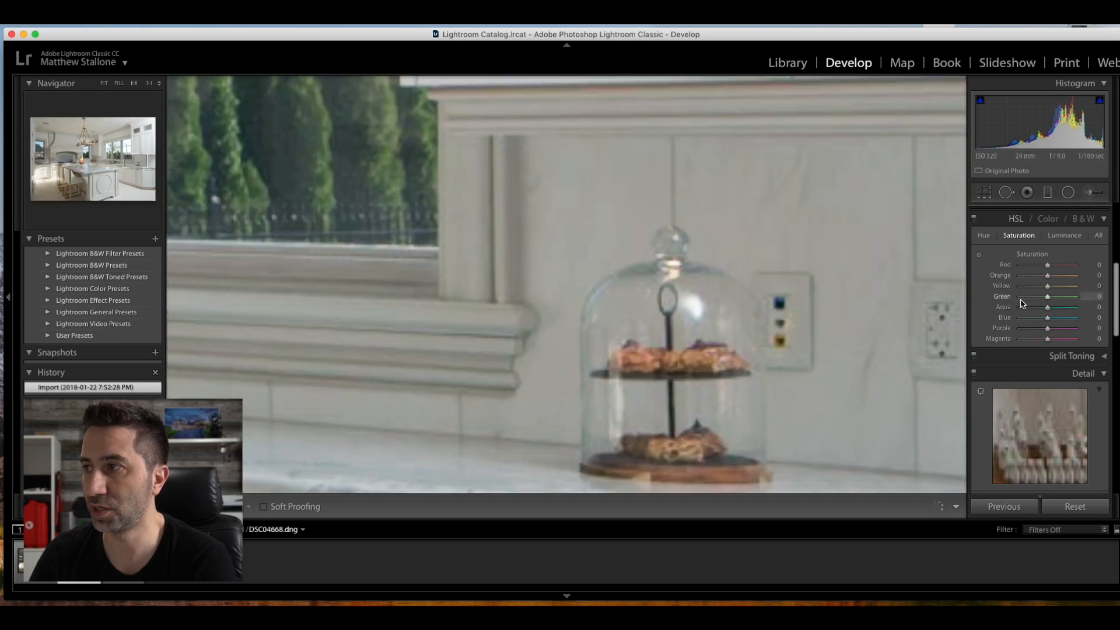
scroll(1022, 303, "up", 5)
left_click(986, 250)
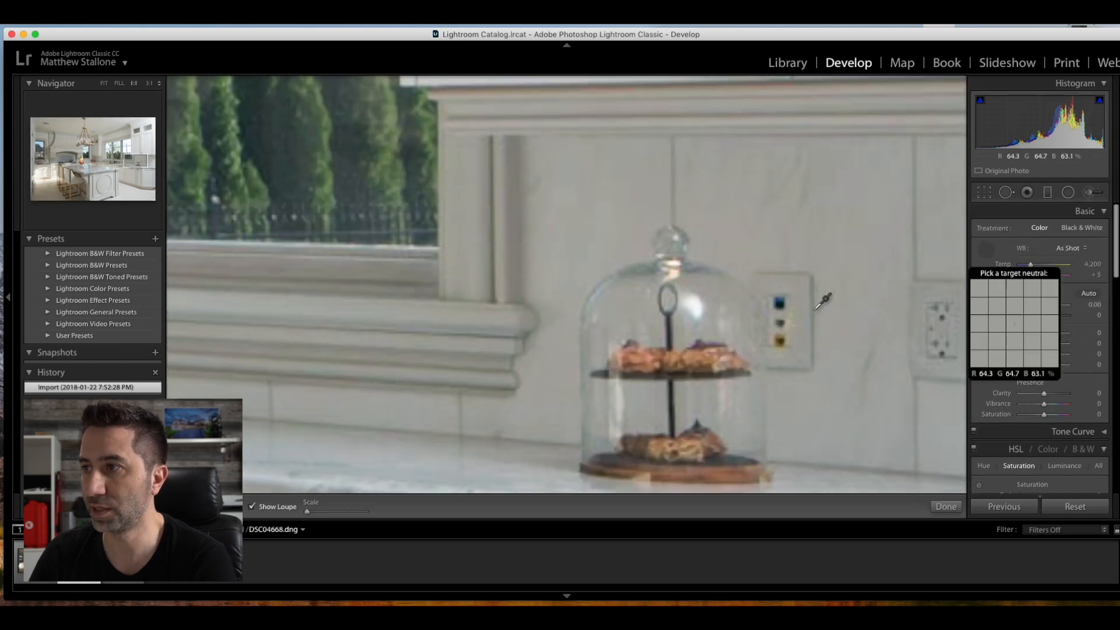
left_click(916, 321)
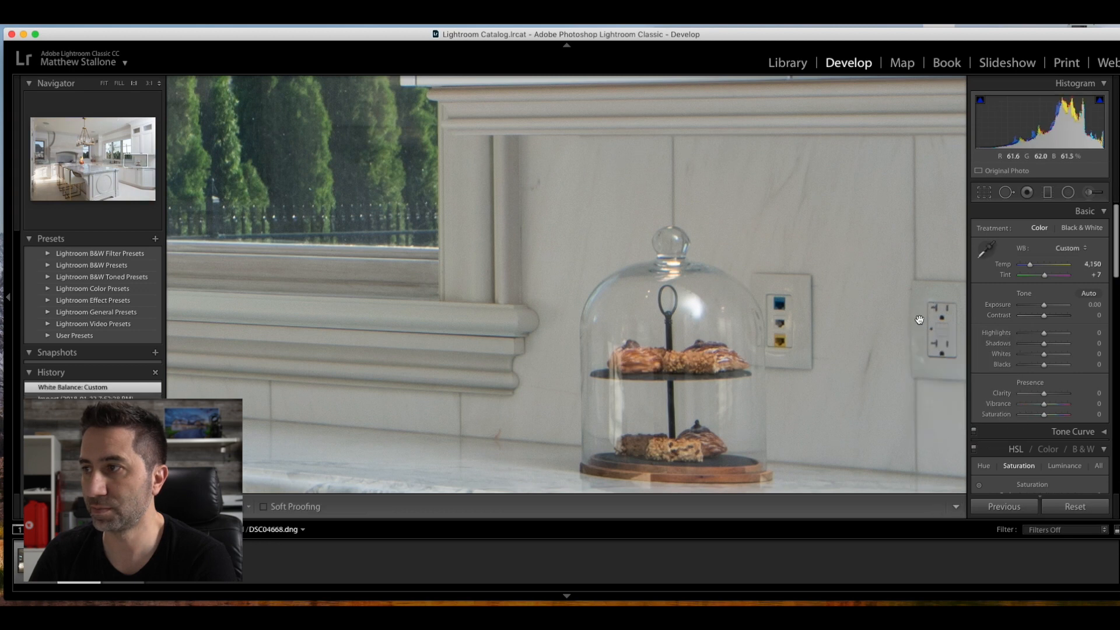
key("w")
left_click(951, 297)
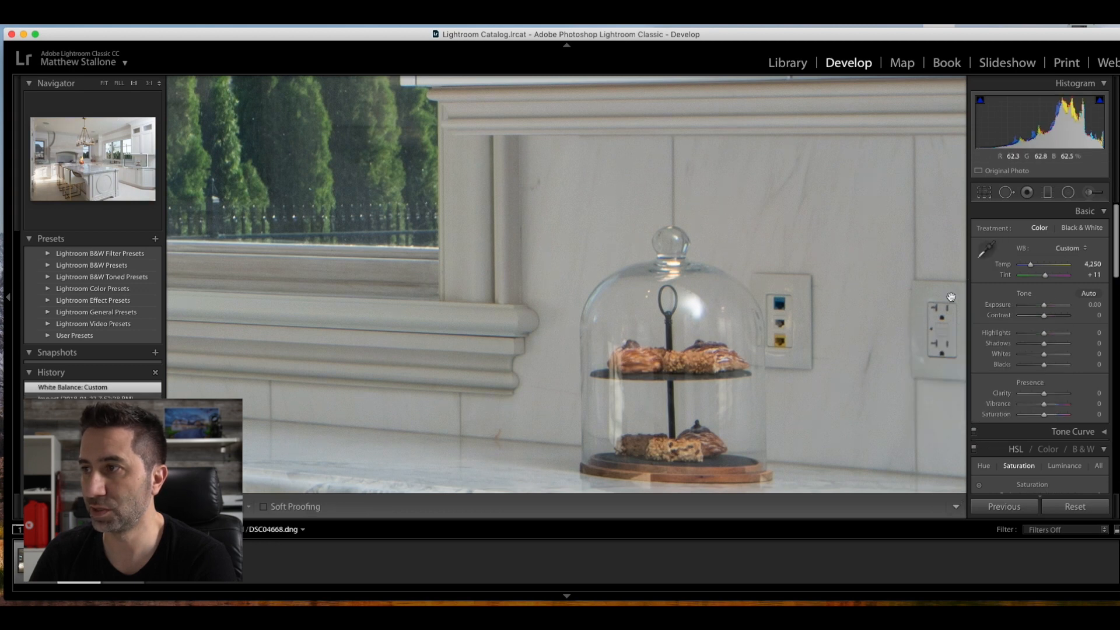
left_click(986, 250)
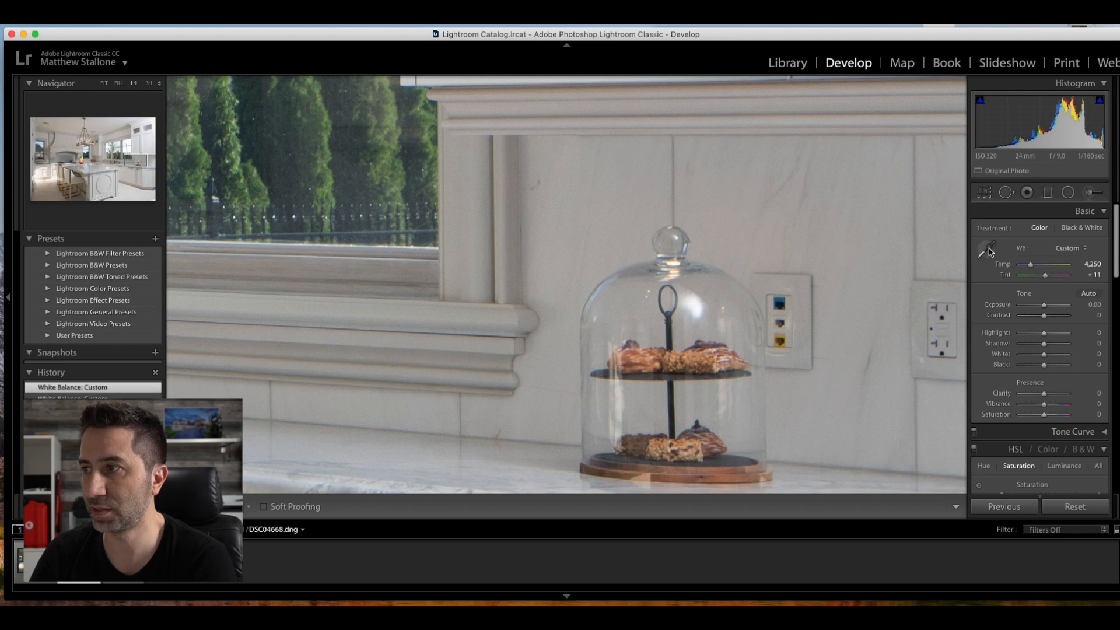
left_click(964, 337)
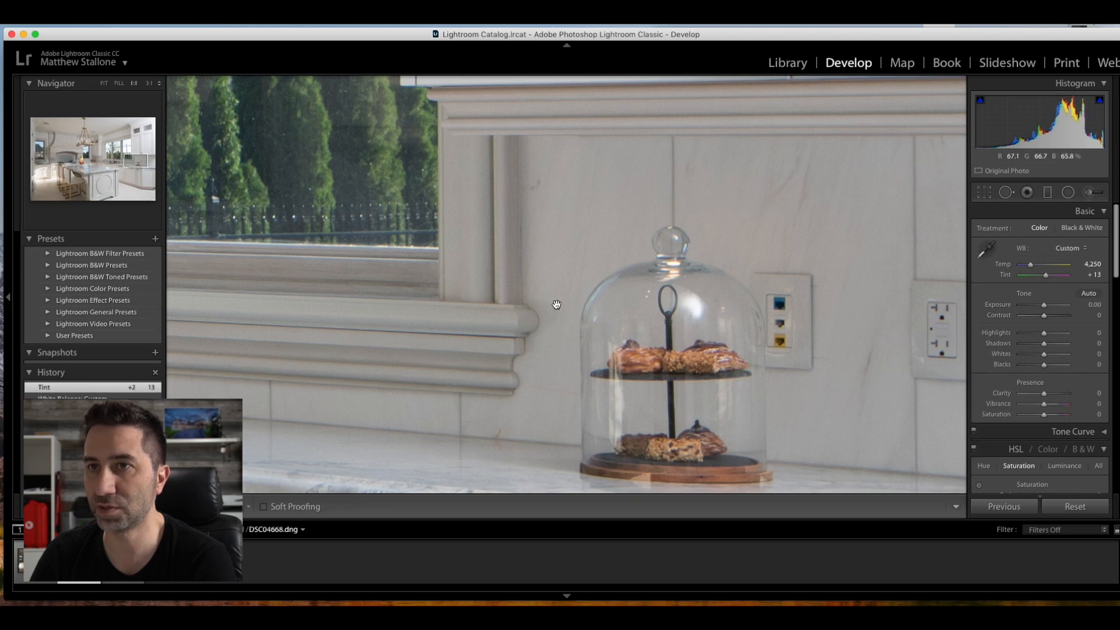
left_click(540, 302)
left_click(540, 302)
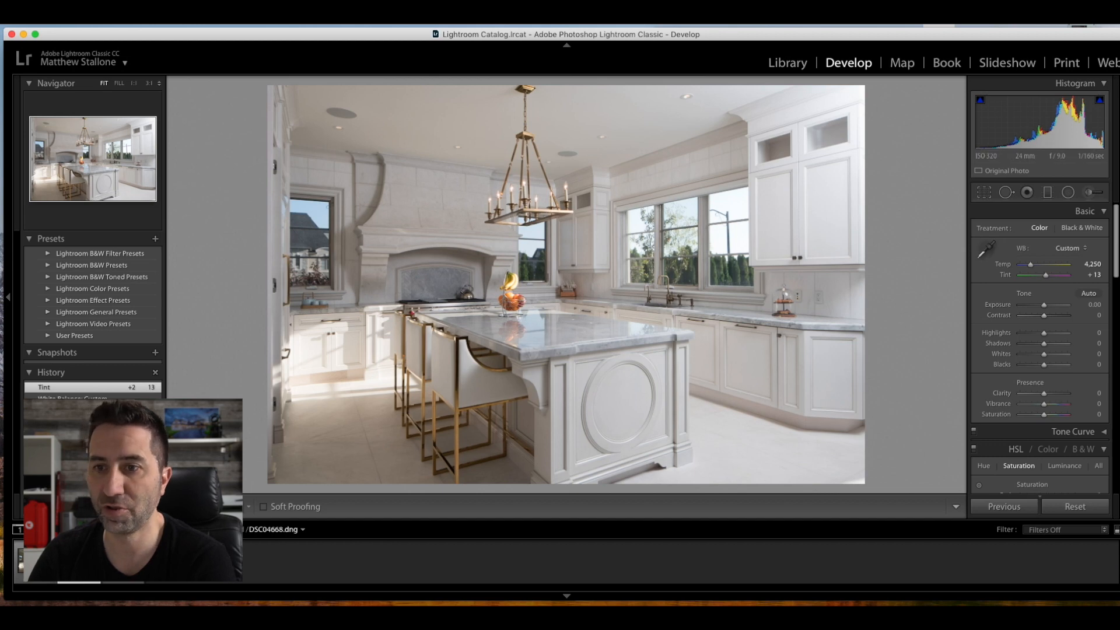
- Set the white balance of the dark exposure DSC04666.dng by sampling the wall outlet's cover plate as neutral
left_click(36, 562)
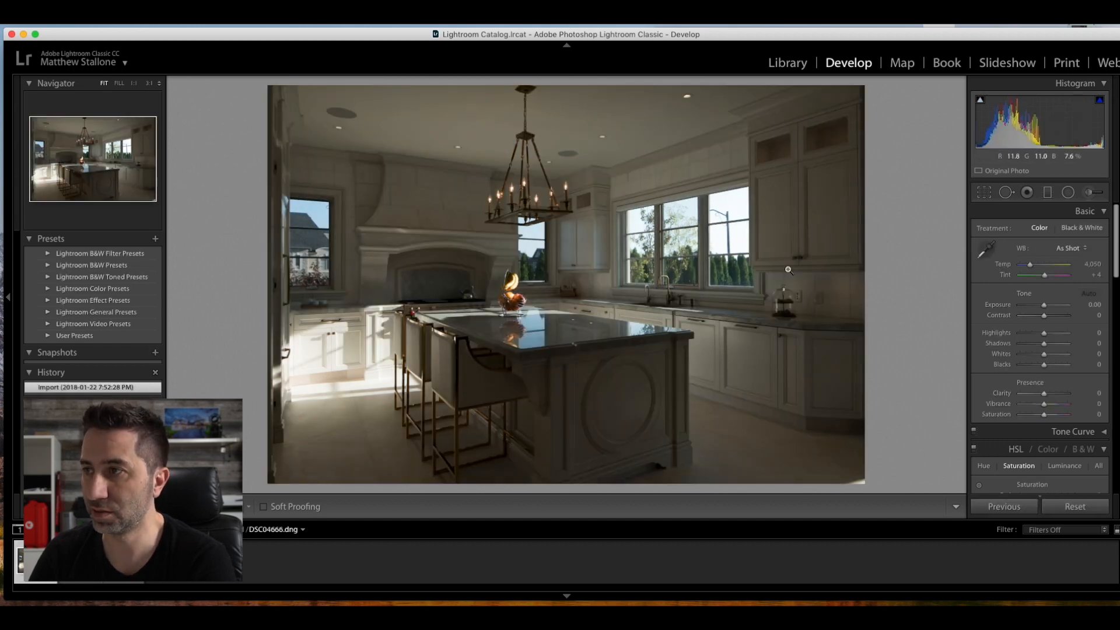
left_click(825, 305)
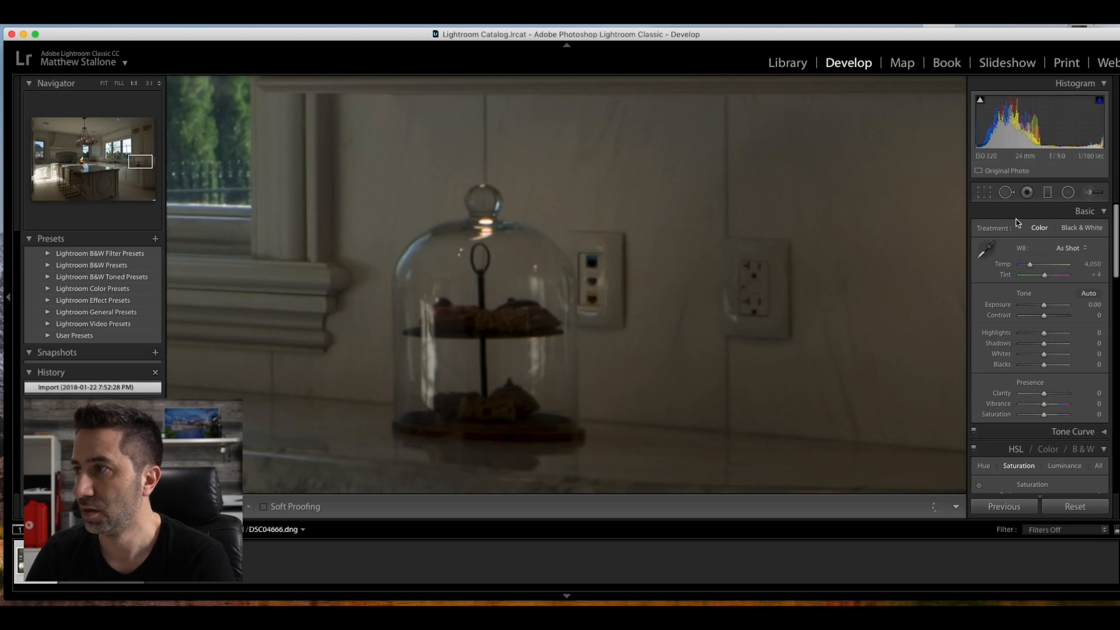
left_click(984, 251)
left_click(770, 252)
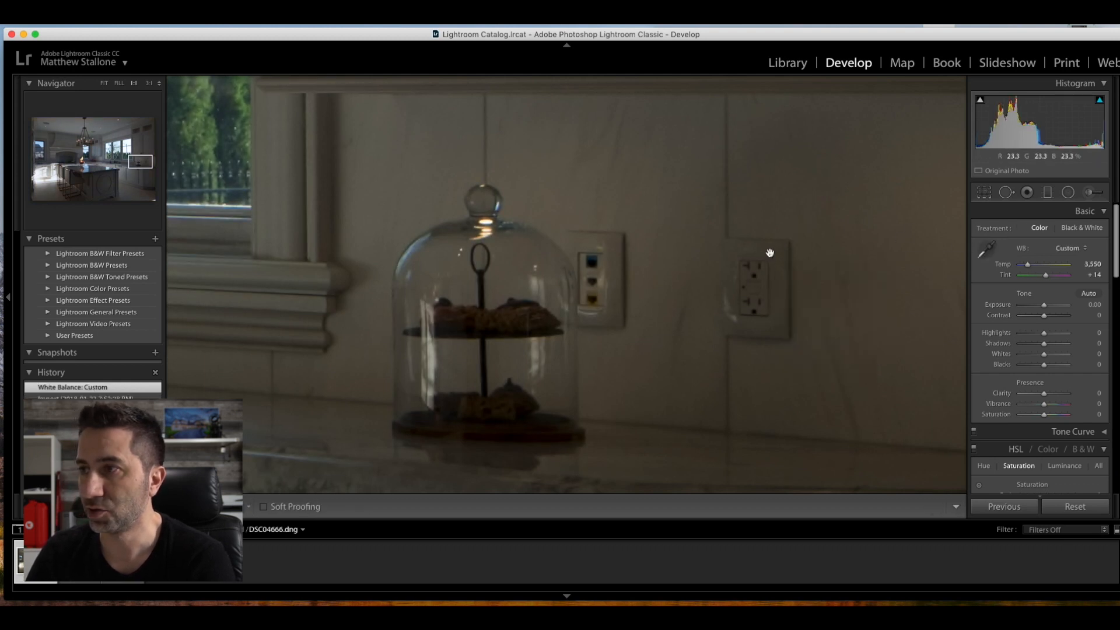
left_click(578, 277)
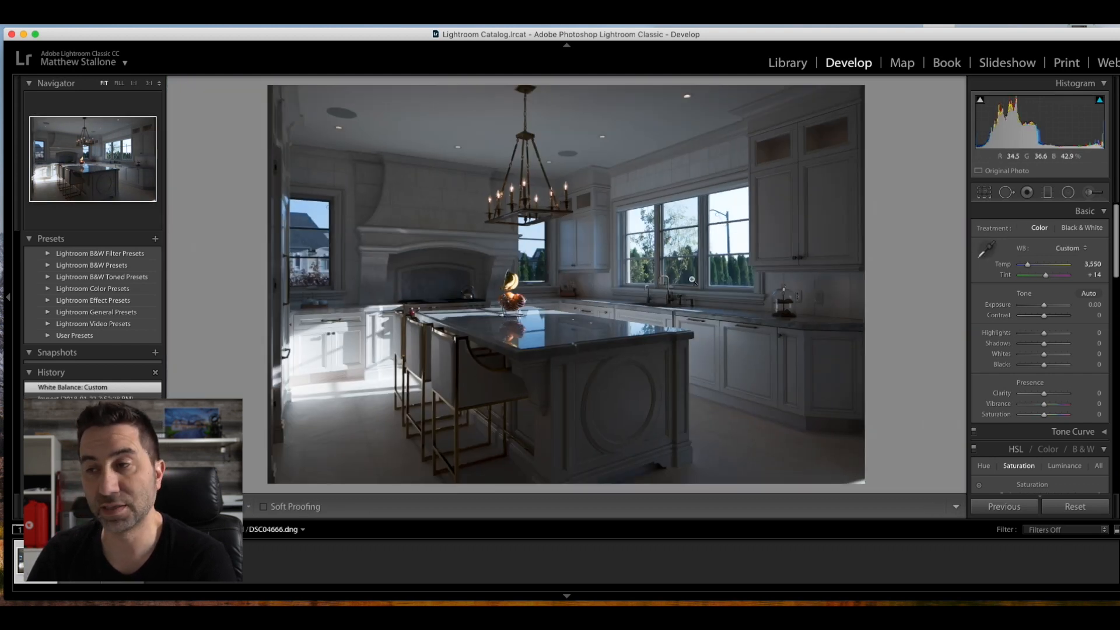
- Reduce the Blue saturation of DSC04666.dng to -61 in the HSL adjustments
scroll(1029, 334, "down", 5)
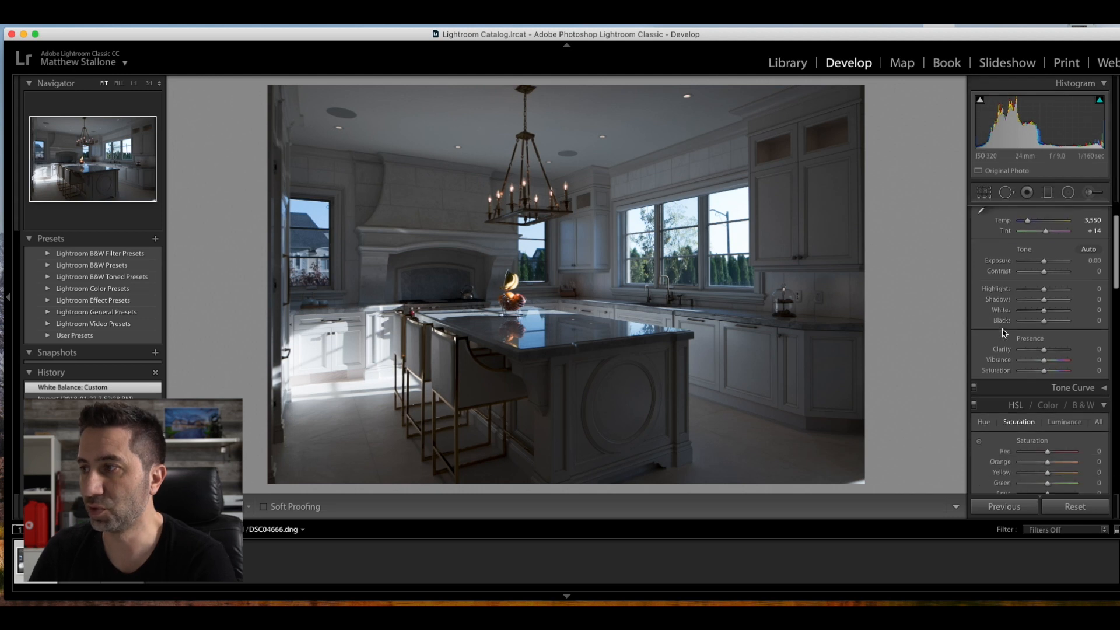
scroll(1029, 335, "down", 1)
left_click_drag(1048, 363, 1031, 365)
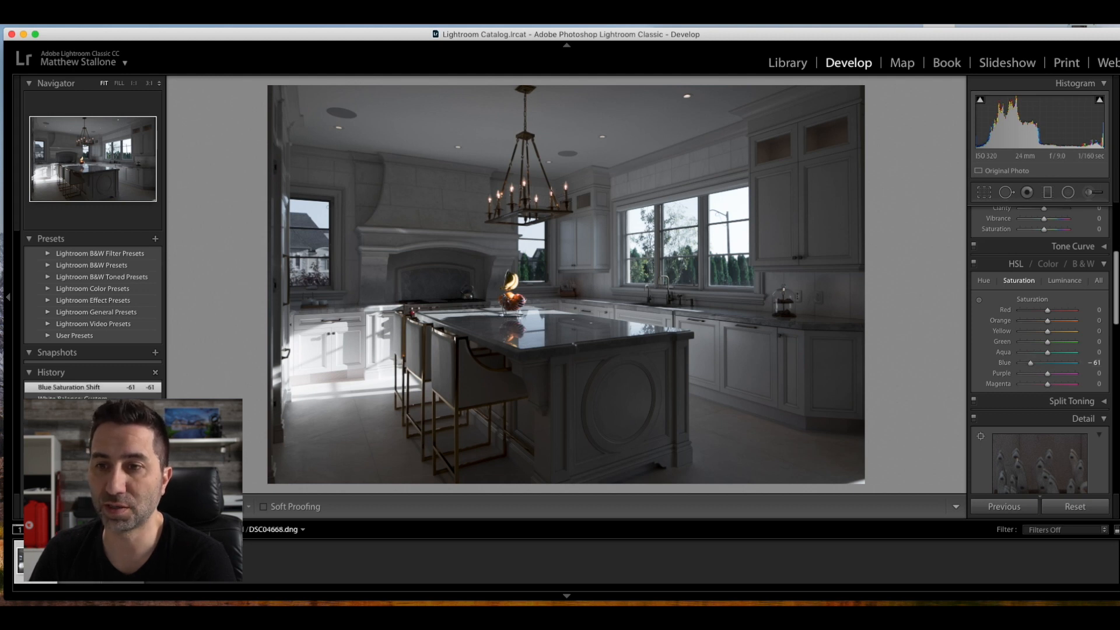
- Compare the three corrected kitchen exposures and open them together as layers of one document in Photoshop
left_click(78, 561)
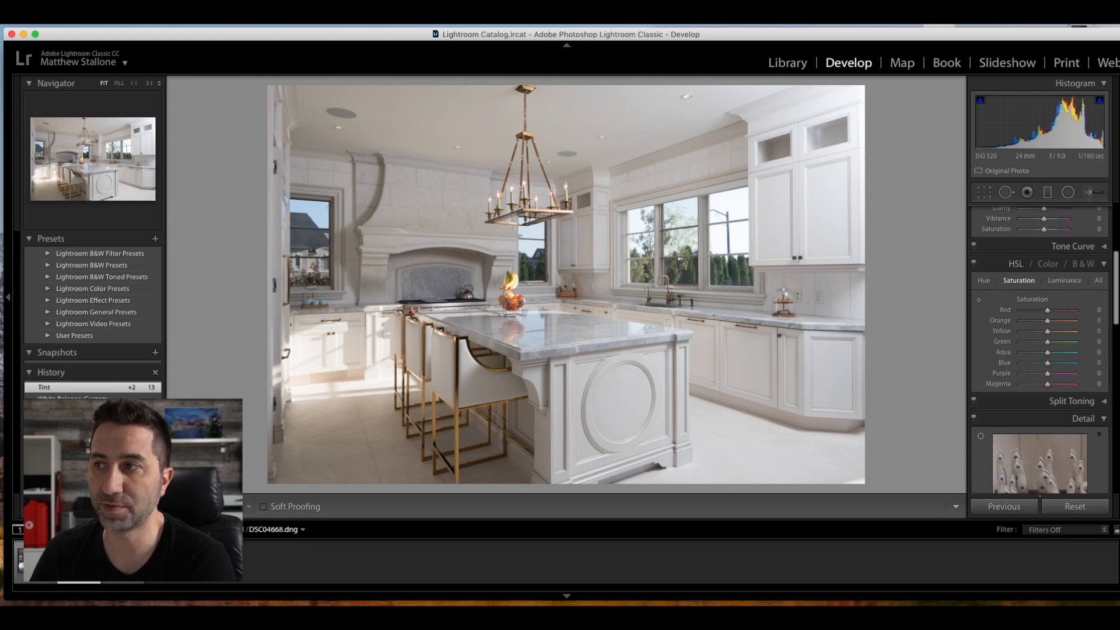
left_click(36, 561)
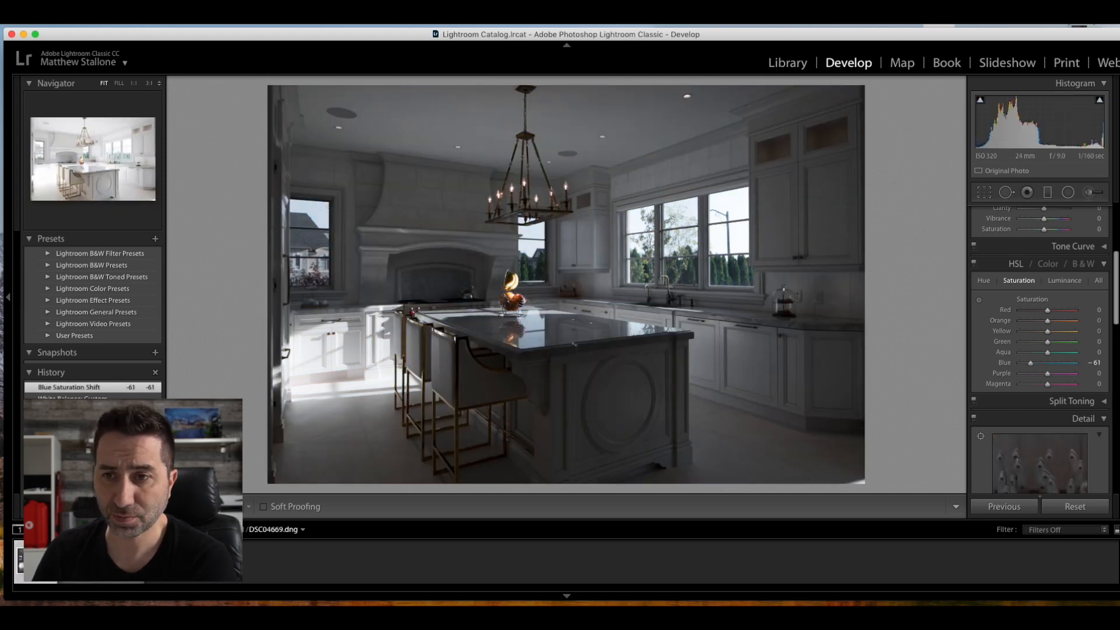
left_click(123, 561)
left_click(36, 561)
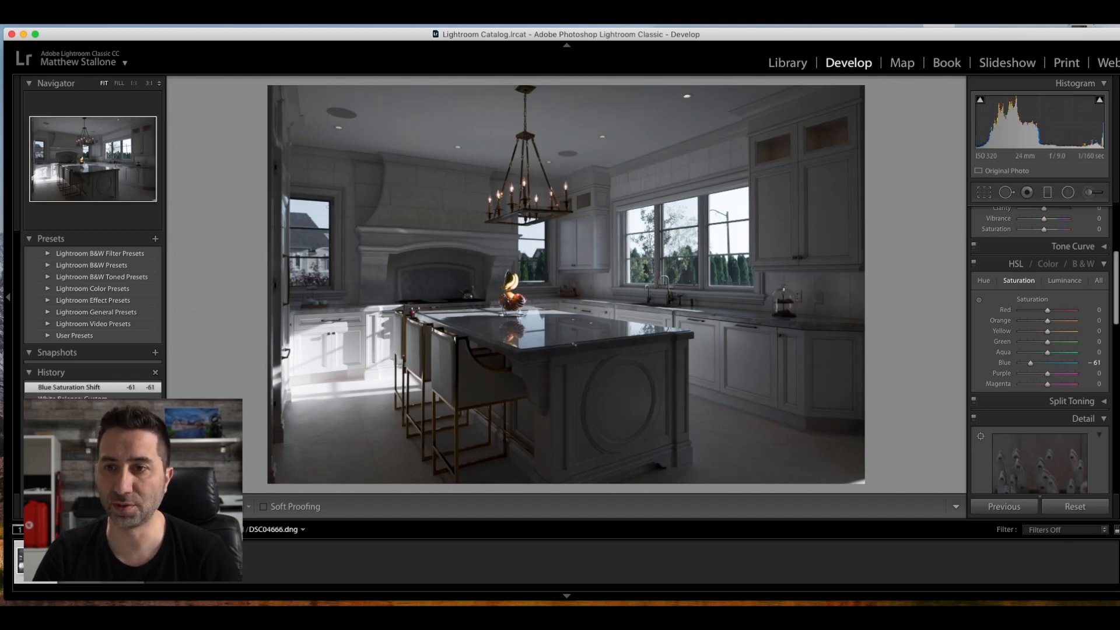
left_click(122, 561, "shift")
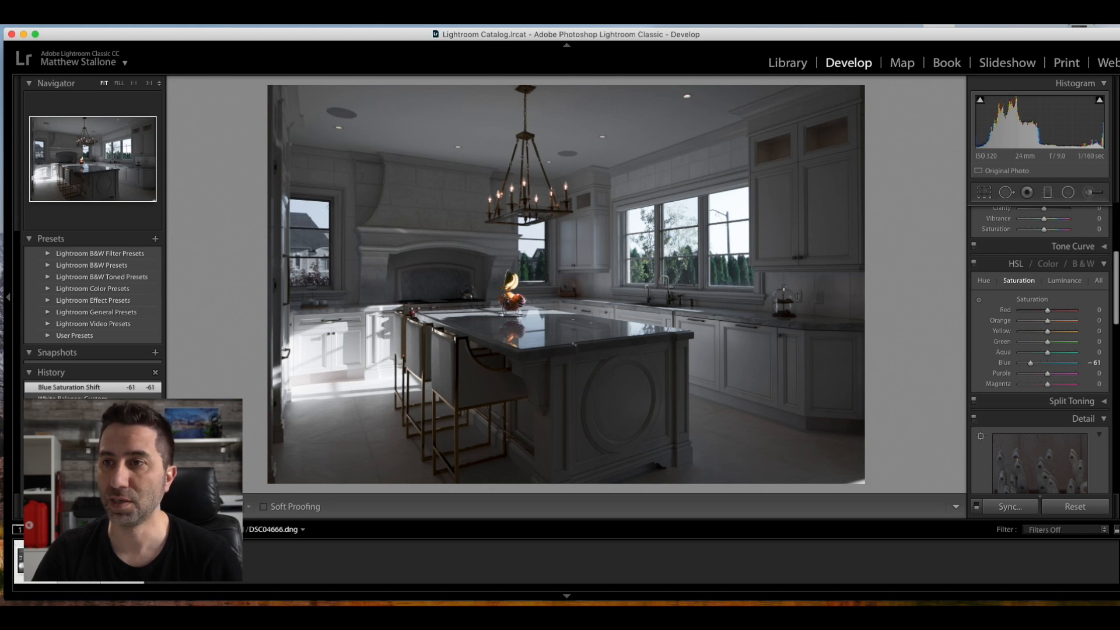
left_click(35, 562)
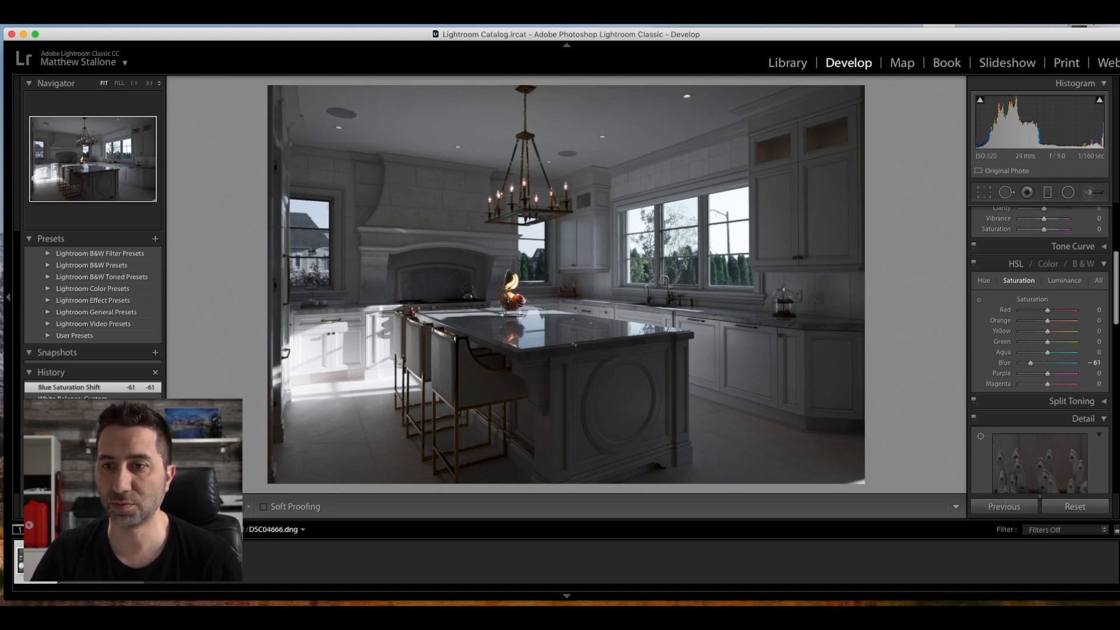
left_click(121, 562, "shift")
right_click(120, 562)
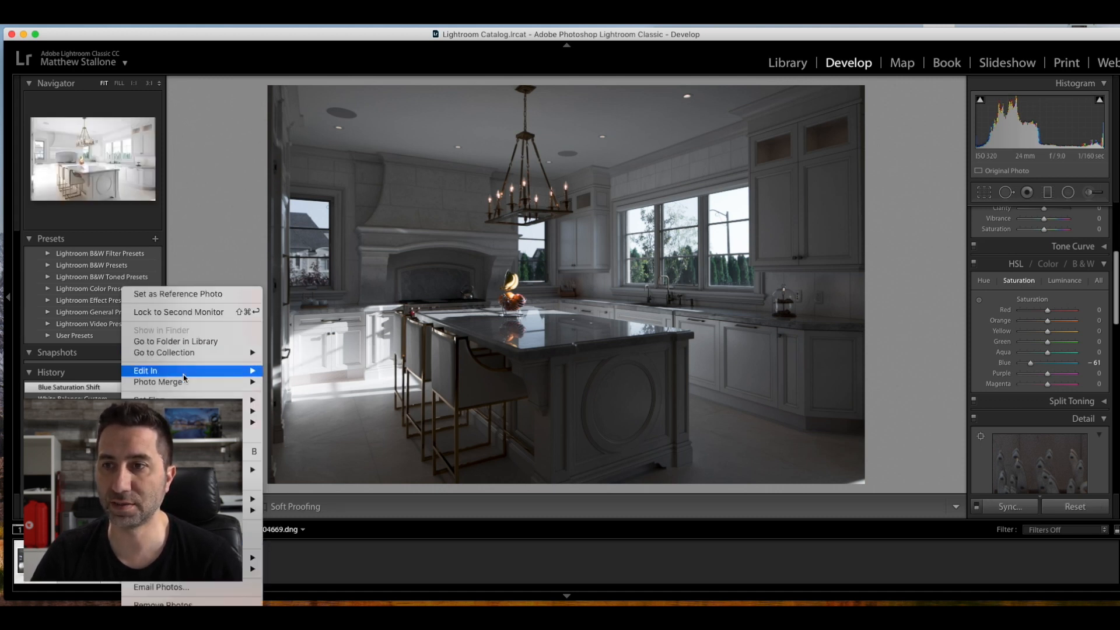
mouse_move(185, 377)
left_click(333, 435)
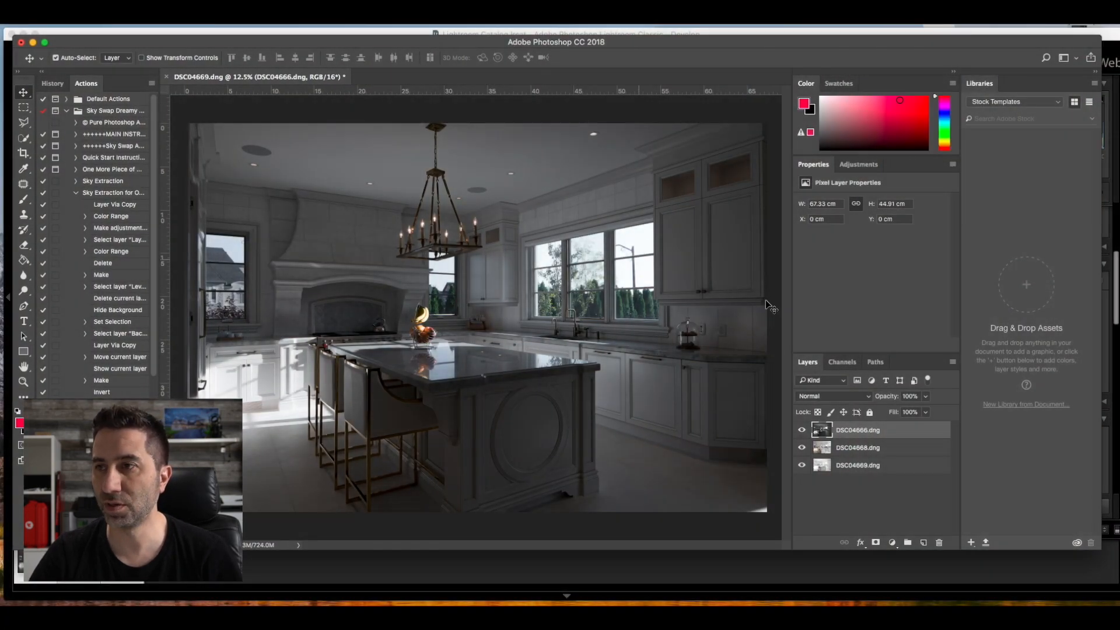
- Move the DSC04668.dng layer beneath DSC04669.dng and hide the DSC04666.dng and DSC04669.dng layers
left_click(802, 430)
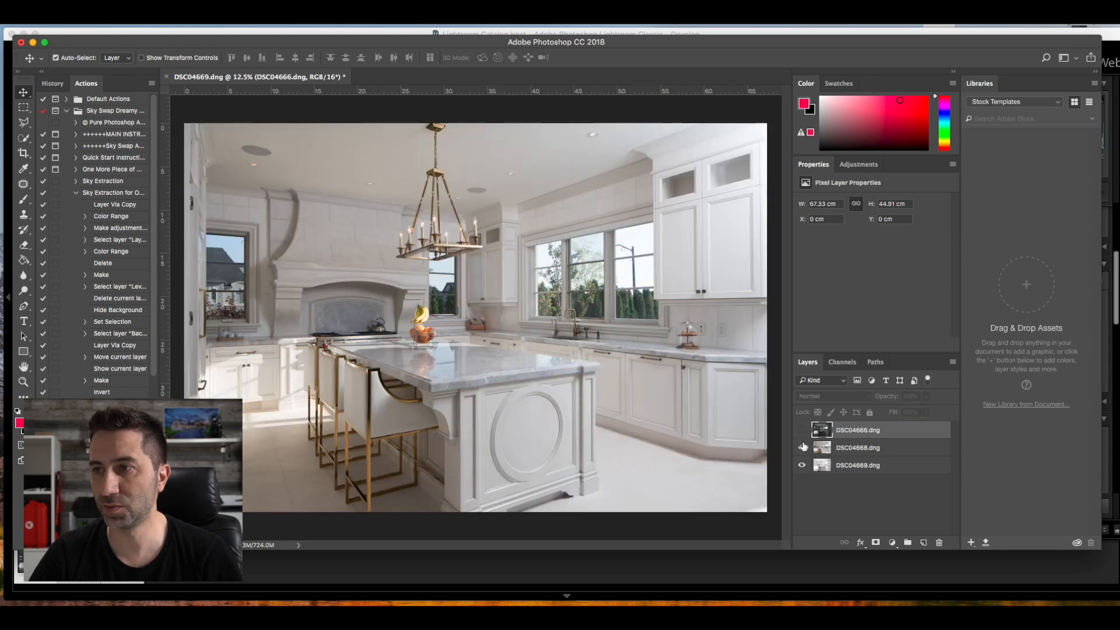
left_click(801, 447)
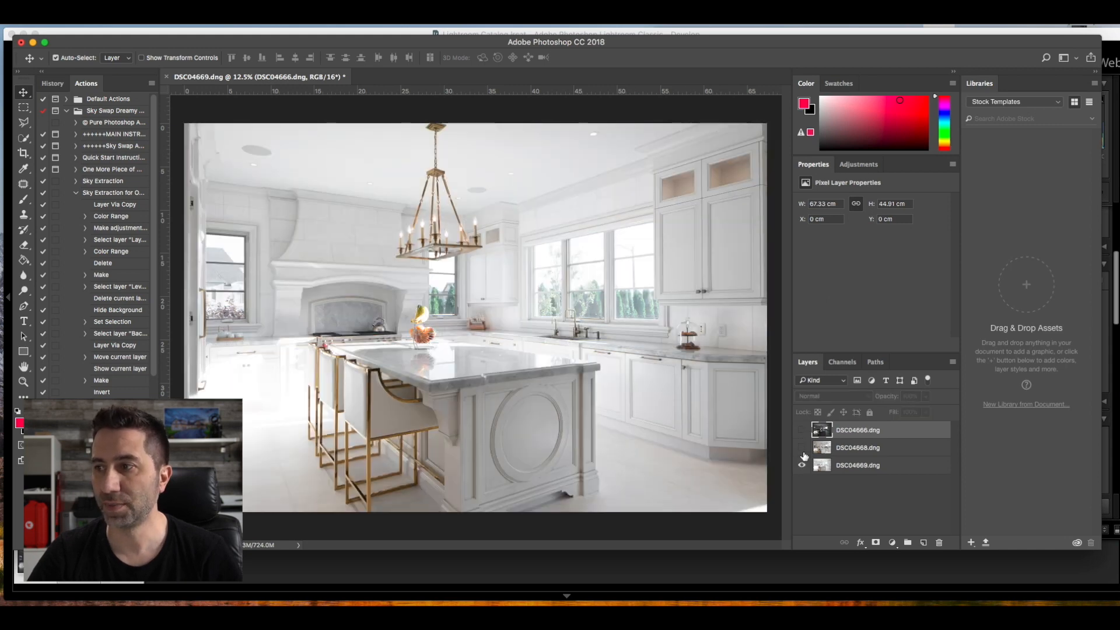
left_click(801, 449)
left_click_drag(821, 452, 820, 467)
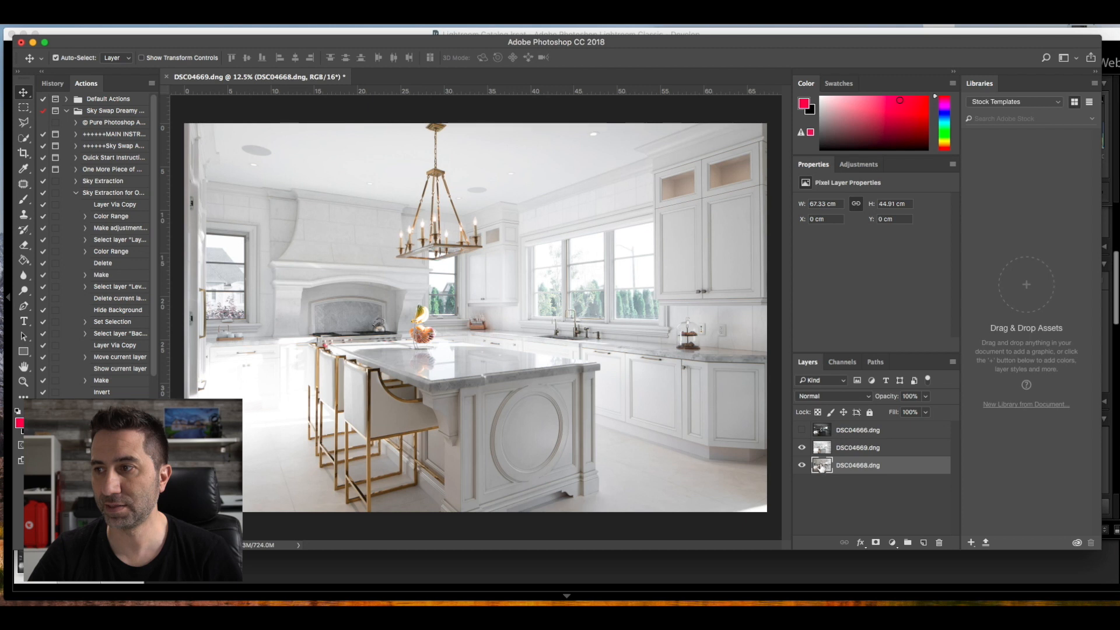
left_click(802, 448)
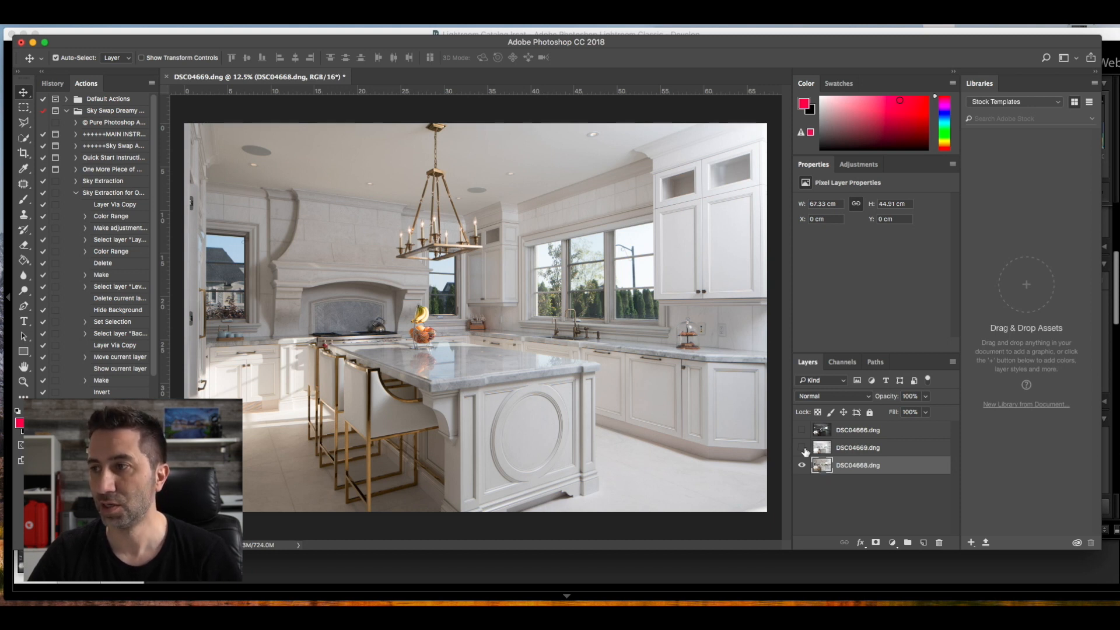
- Select the DSC04669.dng layer and make it visible above DSC04668.dng
left_click(820, 452)
left_click(803, 448)
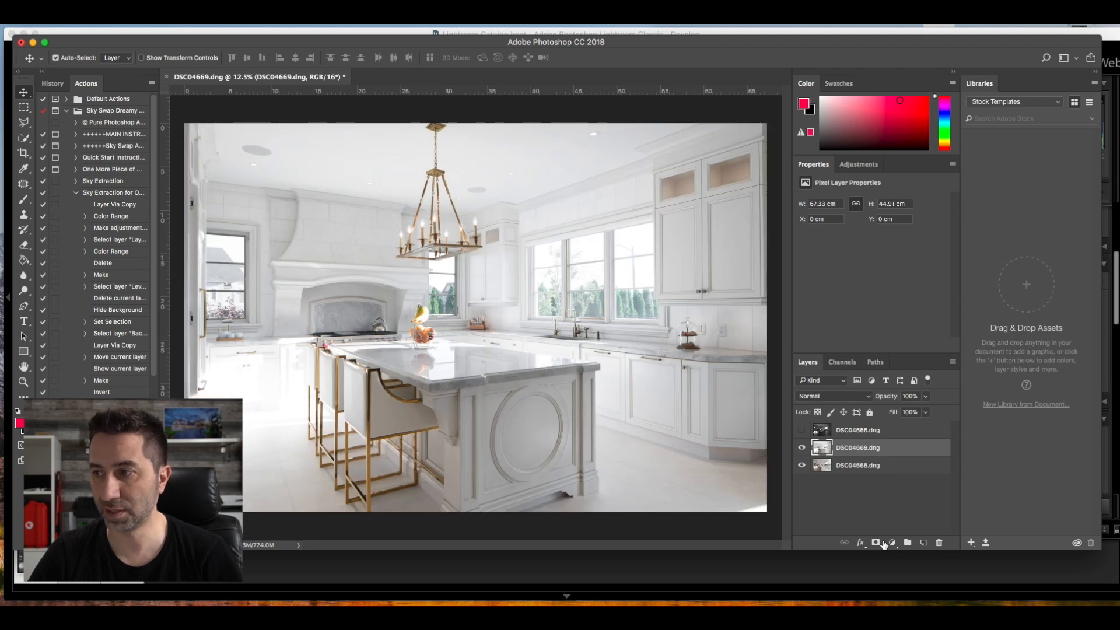
key("space")
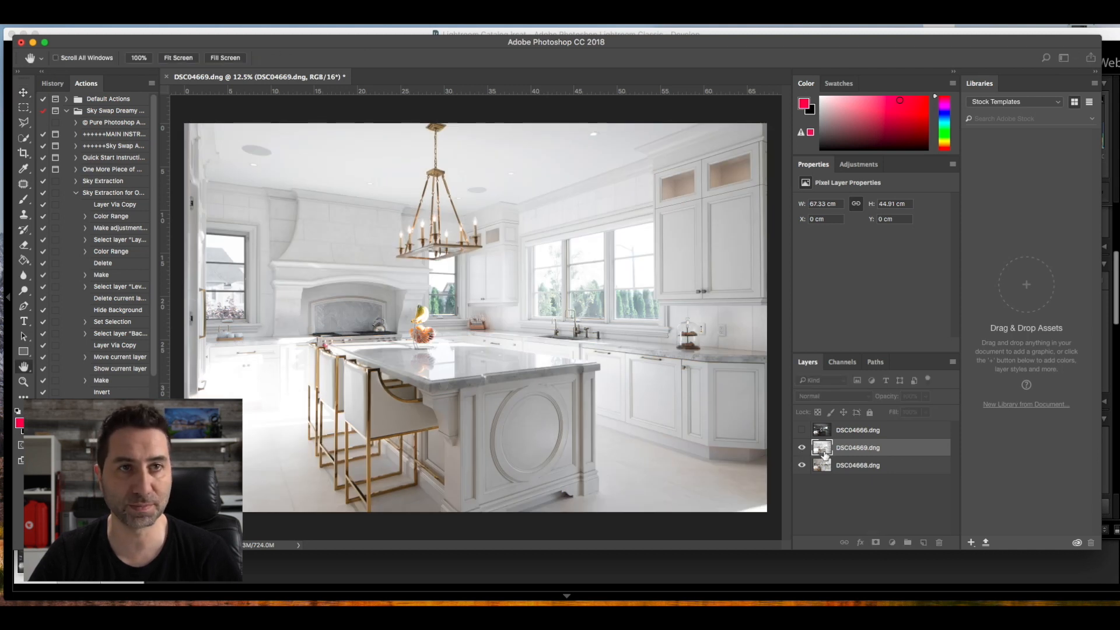
left_click(310, 105)
left_click_drag(1099, 117, 993, 71)
left_click(1049, 115)
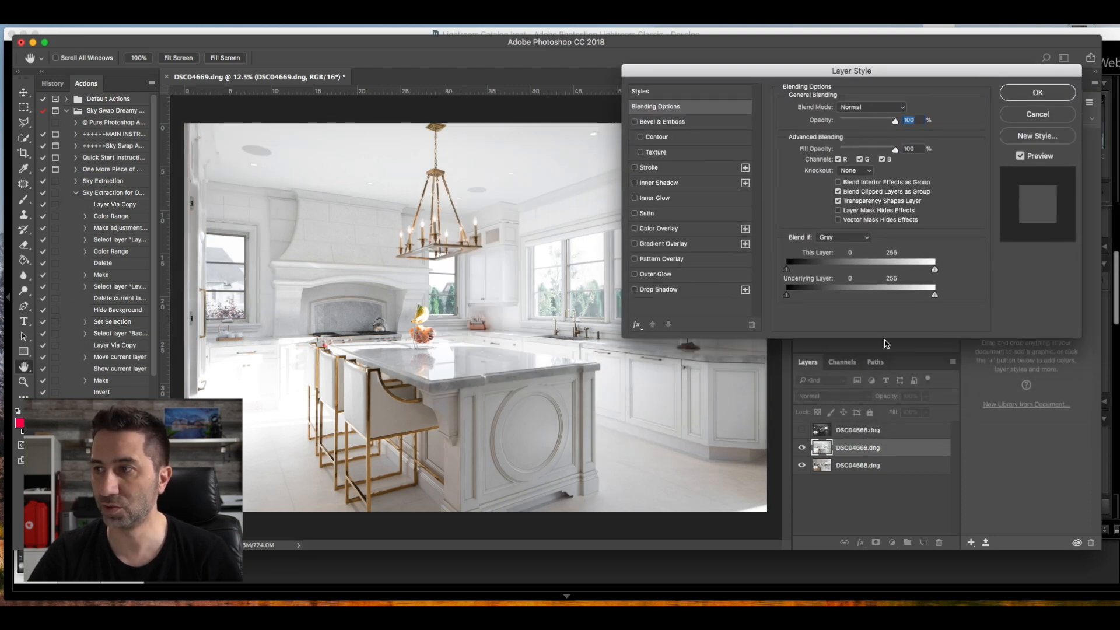
- Add a black layer mask to DSC04669.dng and choose the Brush tool with white as the foreground color
left_click(876, 543, "alt")
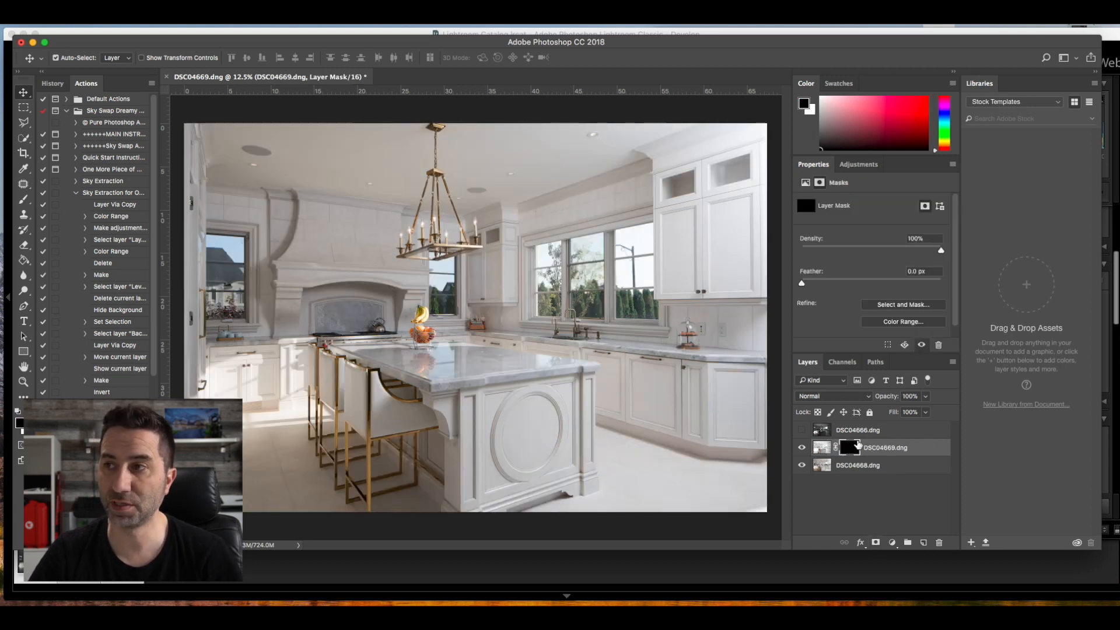
left_click(22, 200)
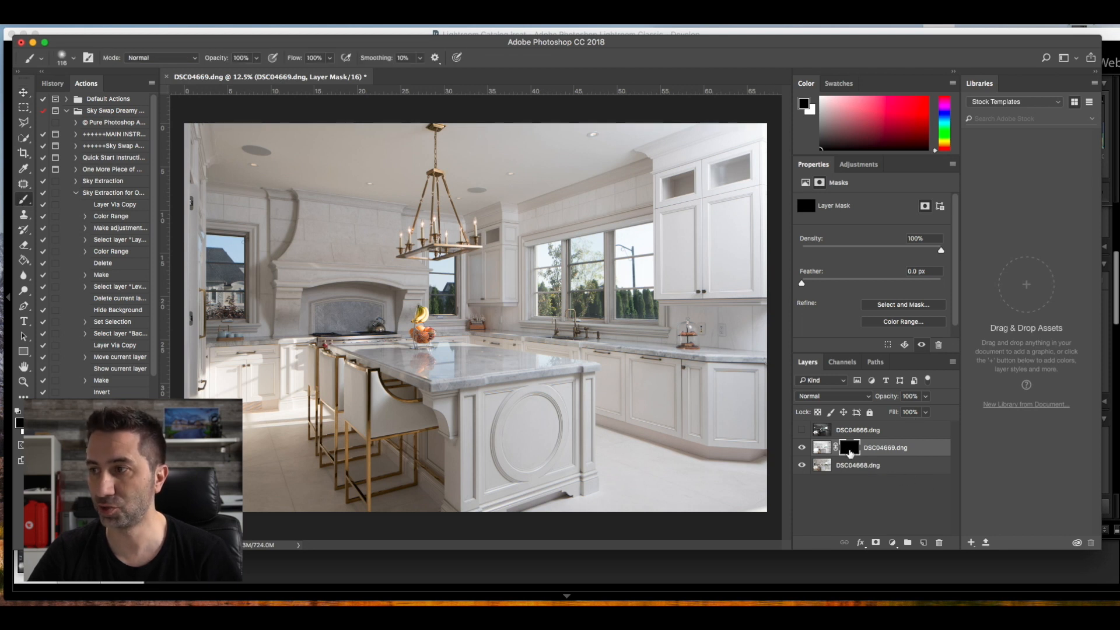
left_click(21, 410)
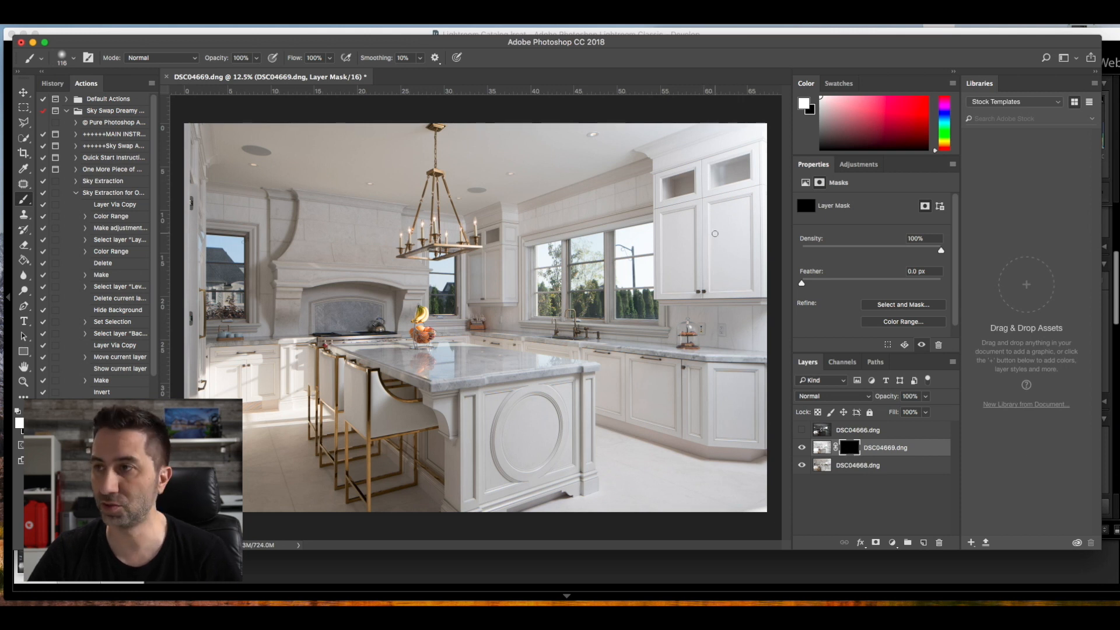
- Set the brush flow to 10%, enlarge the tip to about 1477 px and check its size and hardness settings
left_click_drag(716, 233, 802, 300)
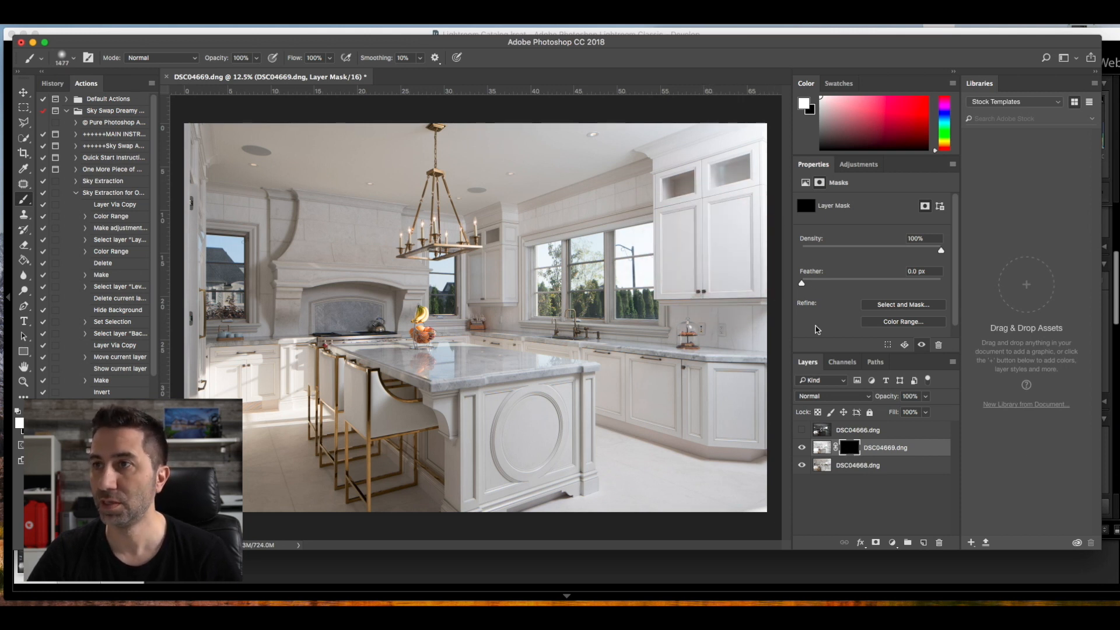
left_click(330, 58)
left_click(284, 73)
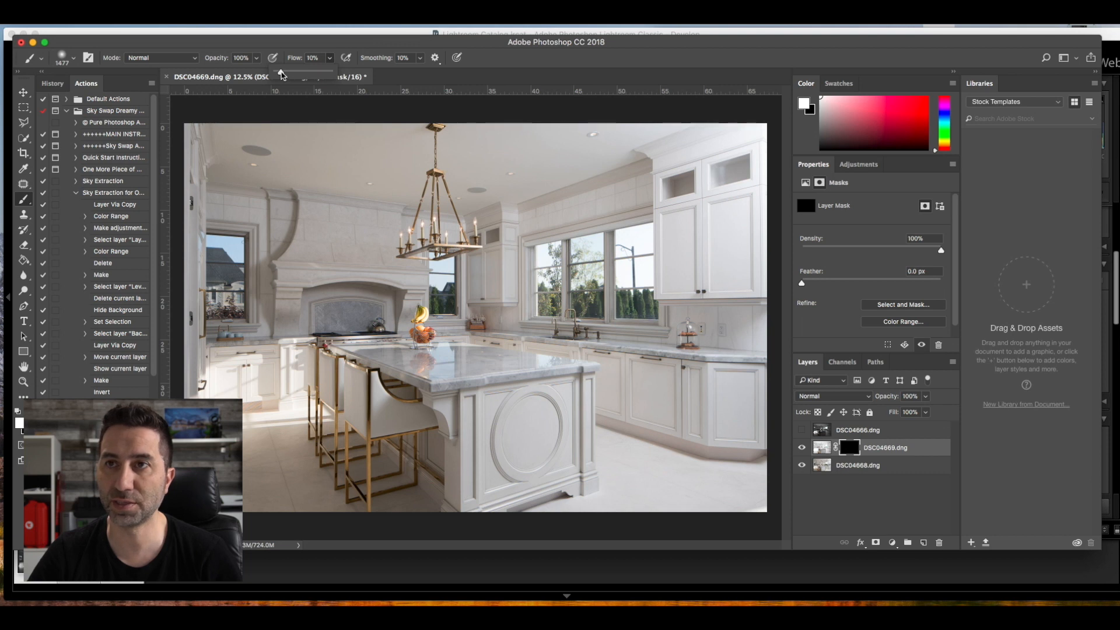
left_click_drag(272, 49, 268, 47)
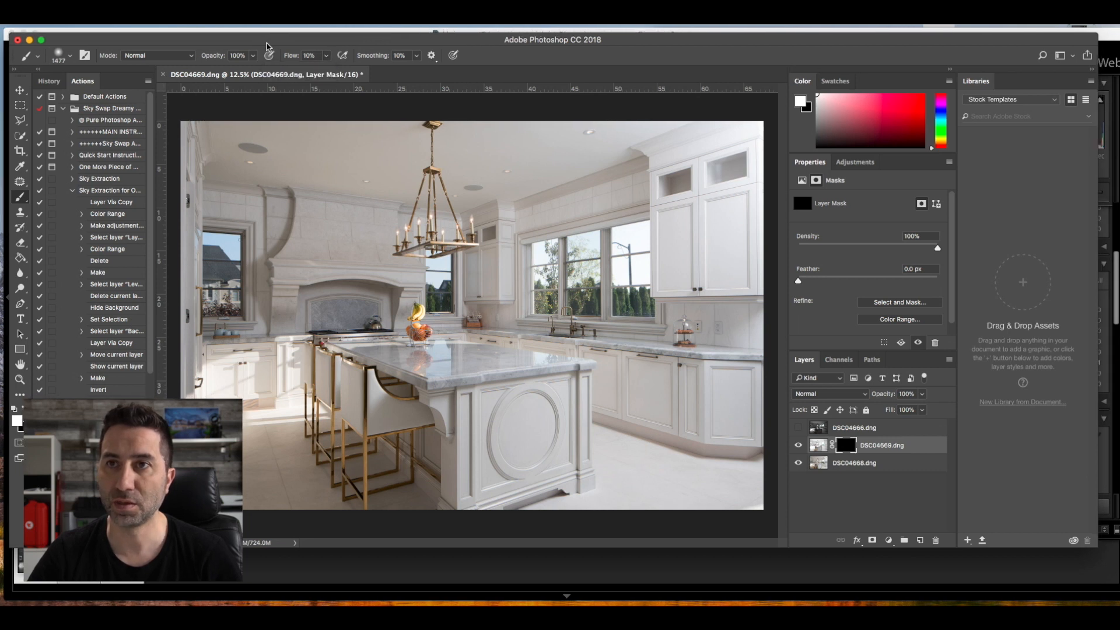
left_click(70, 58)
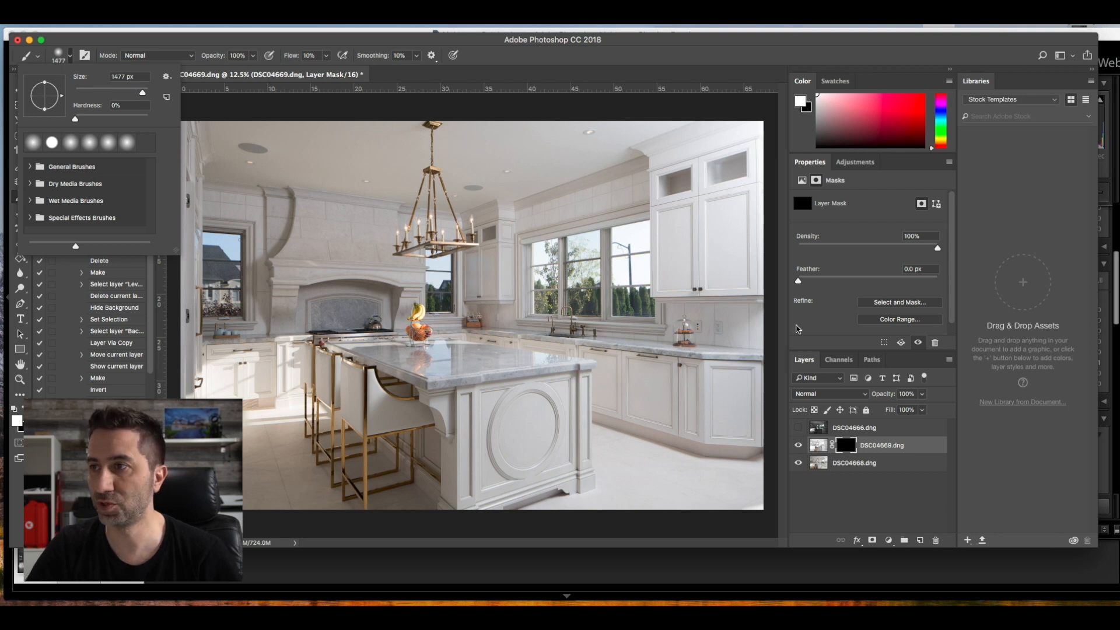
- Paint white on the DSC04669.dng mask over the right-hand cabinets and the kitchen island with a soft brush of about 1545 px
left_click_drag(707, 232, 692, 227)
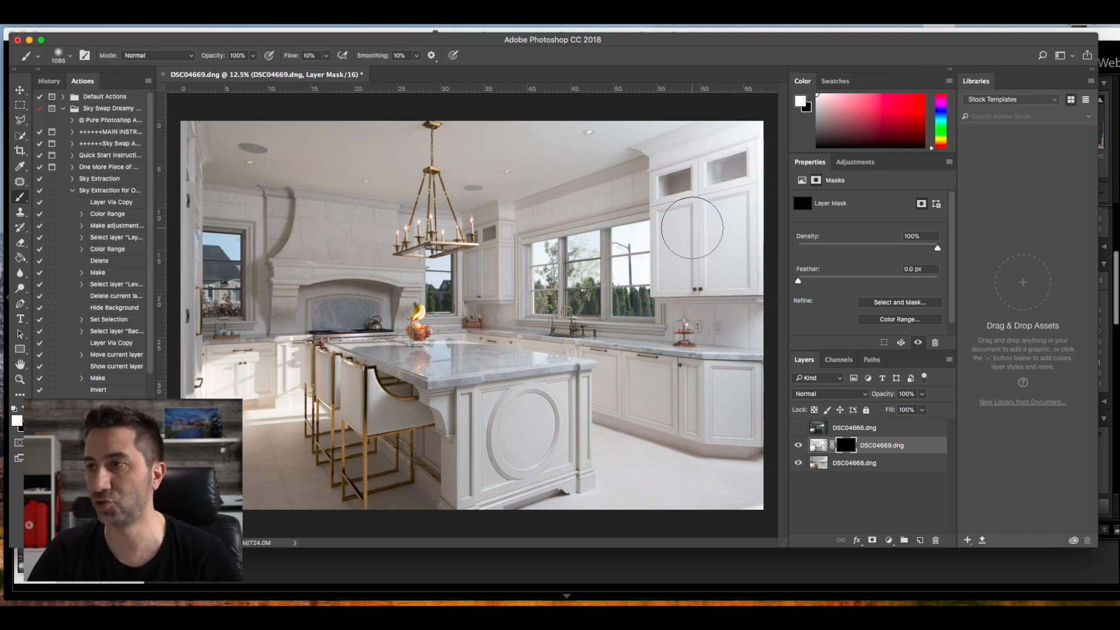
mouse_move(706, 229)
left_mouse_down()
mouse_move(681, 225)
mouse_move(719, 222)
left_mouse_up()
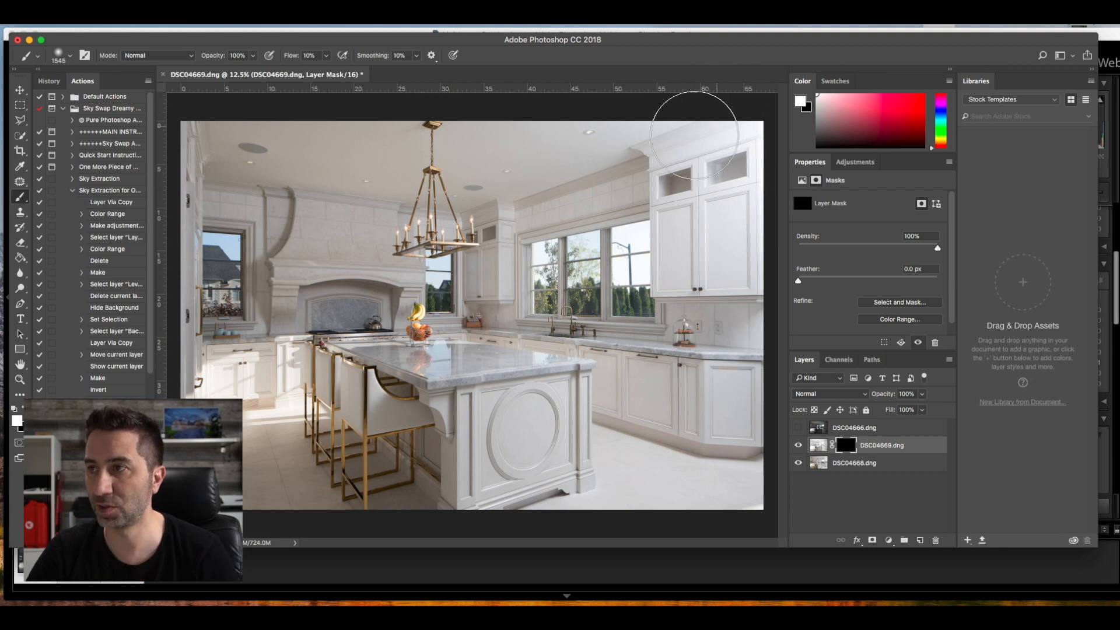
mouse_move(674, 140)
left_mouse_down()
mouse_move(709, 146)
mouse_move(726, 125)
mouse_move(742, 131)
left_mouse_up()
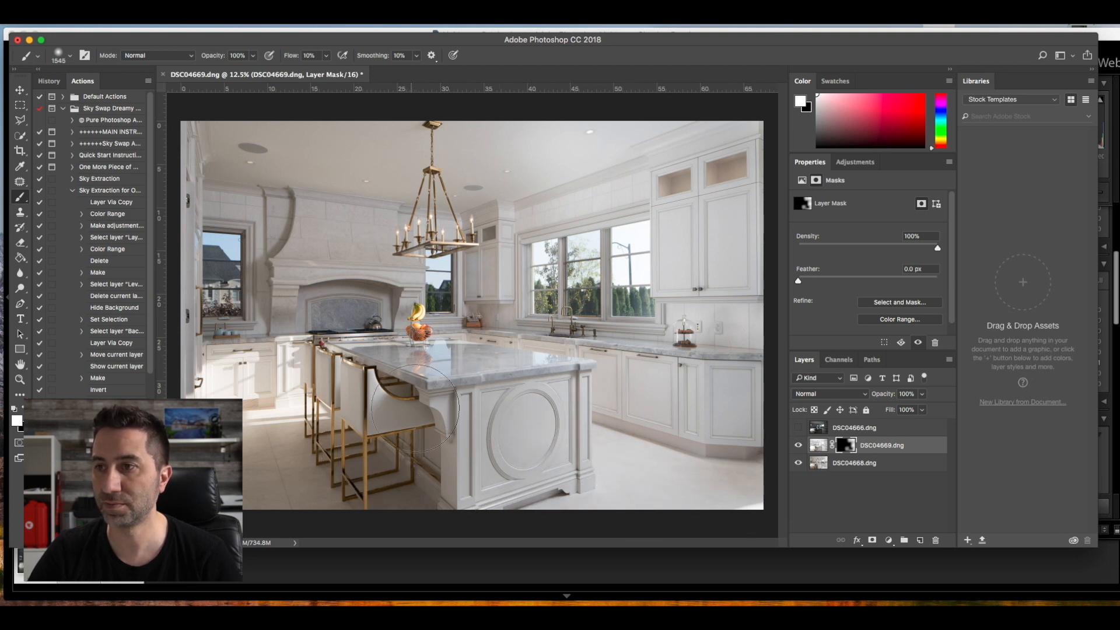
left_click_drag(482, 406, 531, 396)
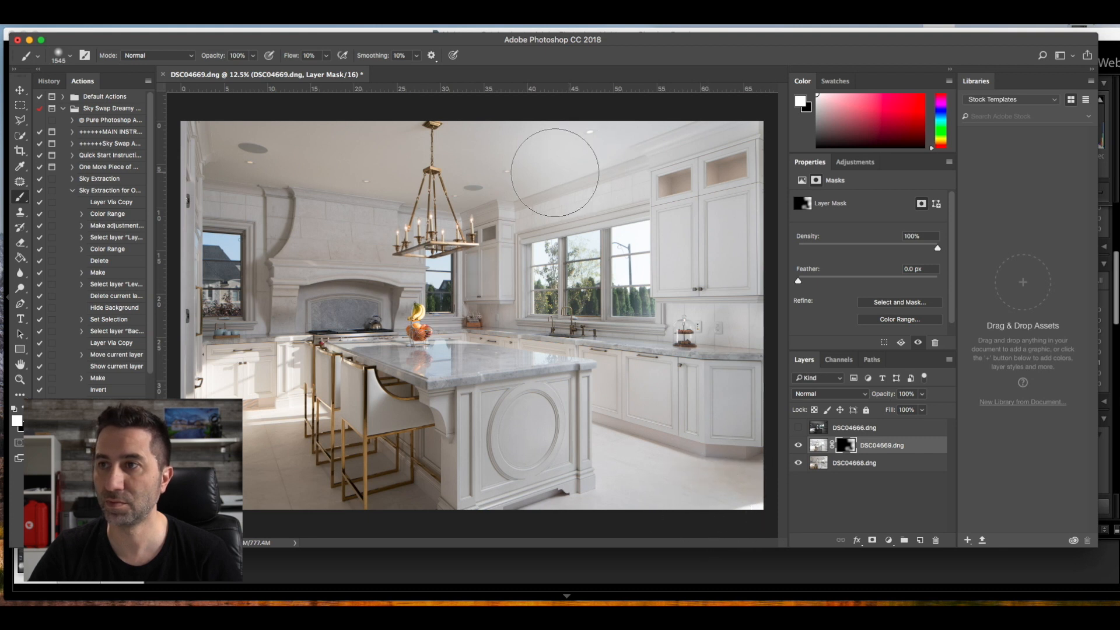
- Paint white on the DSC04669.dng mask over the ceiling, then over the range hood wall with a brush of about 963 px
mouse_move(488, 154)
left_mouse_down()
mouse_move(471, 168)
mouse_move(233, 140)
left_mouse_up()
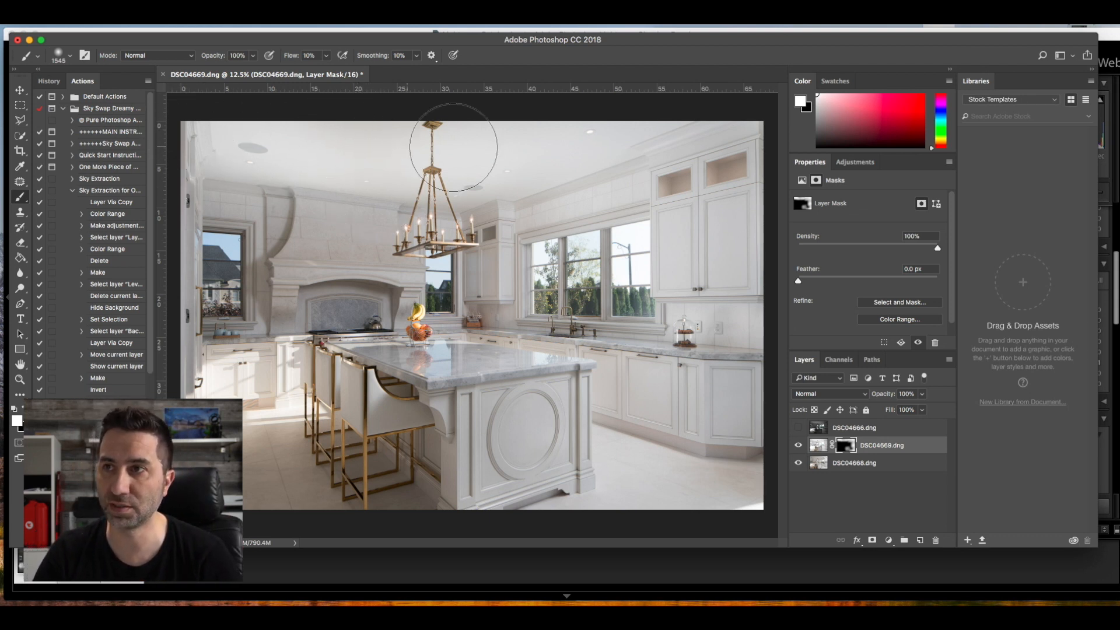
left_click_drag(340, 241, 320, 240)
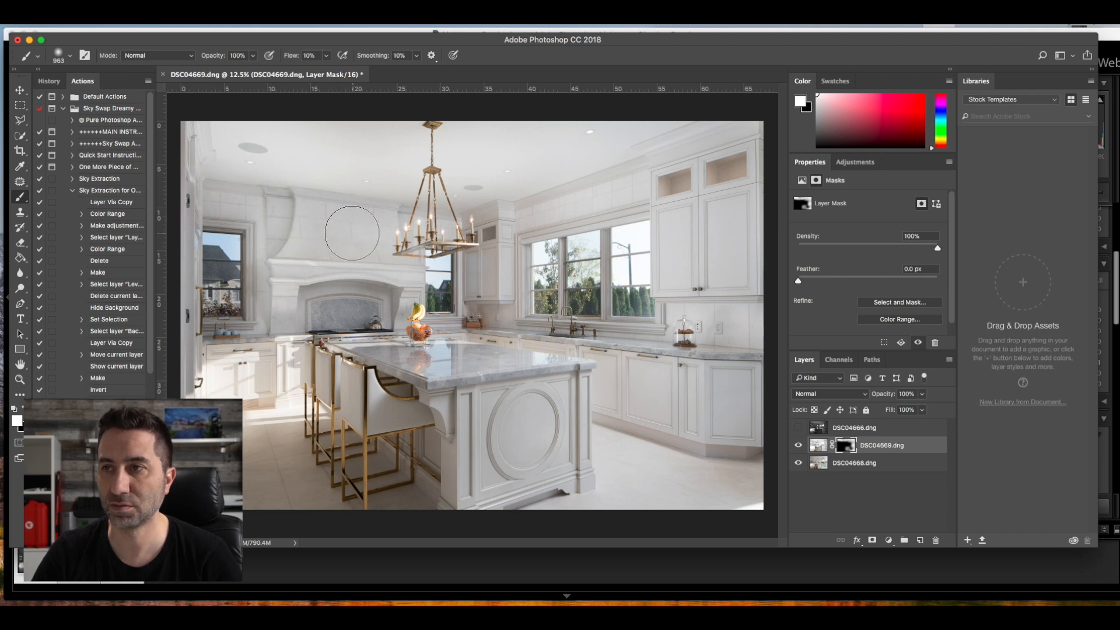
left_click_drag(352, 233, 352, 233)
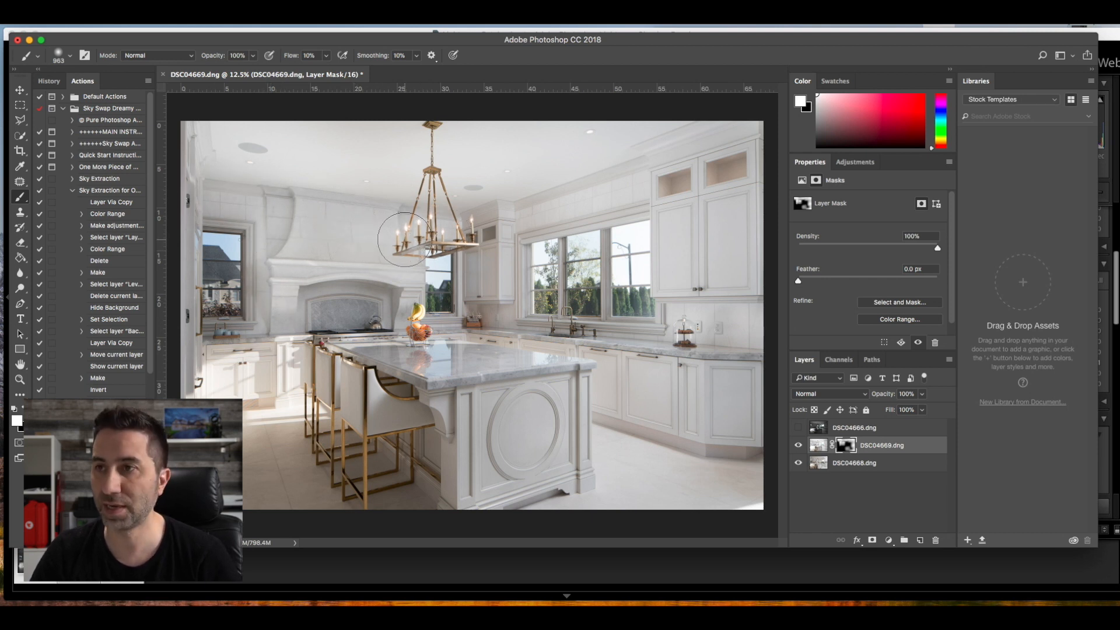
- Paint white on the DSC04669.dng mask along the chandelier's lower frame with a small brush of about 107 px
left_click(19, 379)
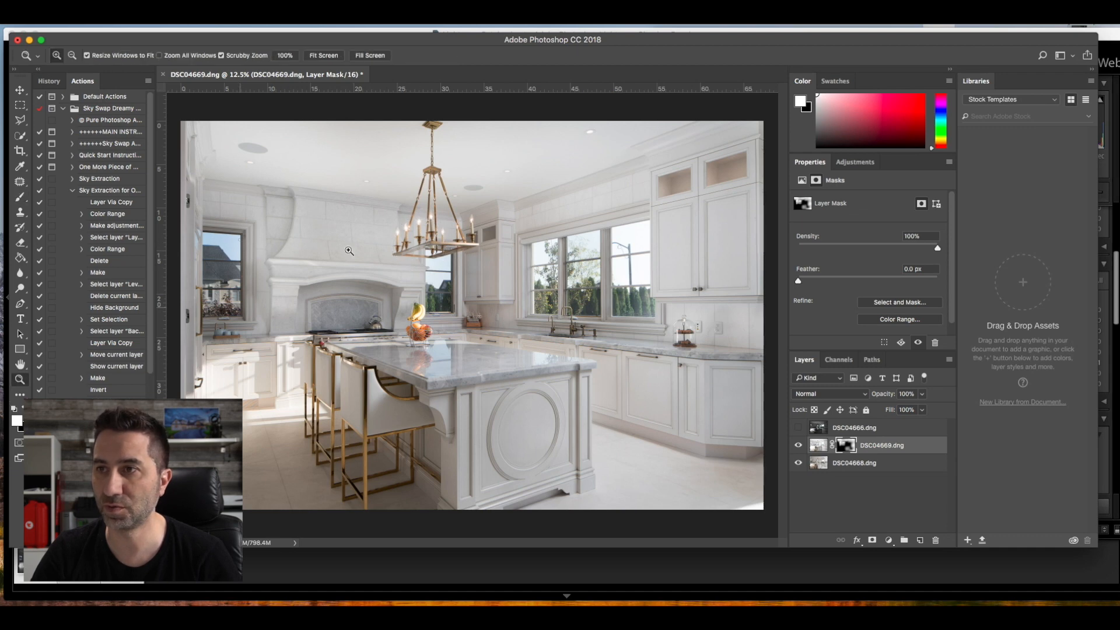
left_click_drag(414, 247, 465, 239)
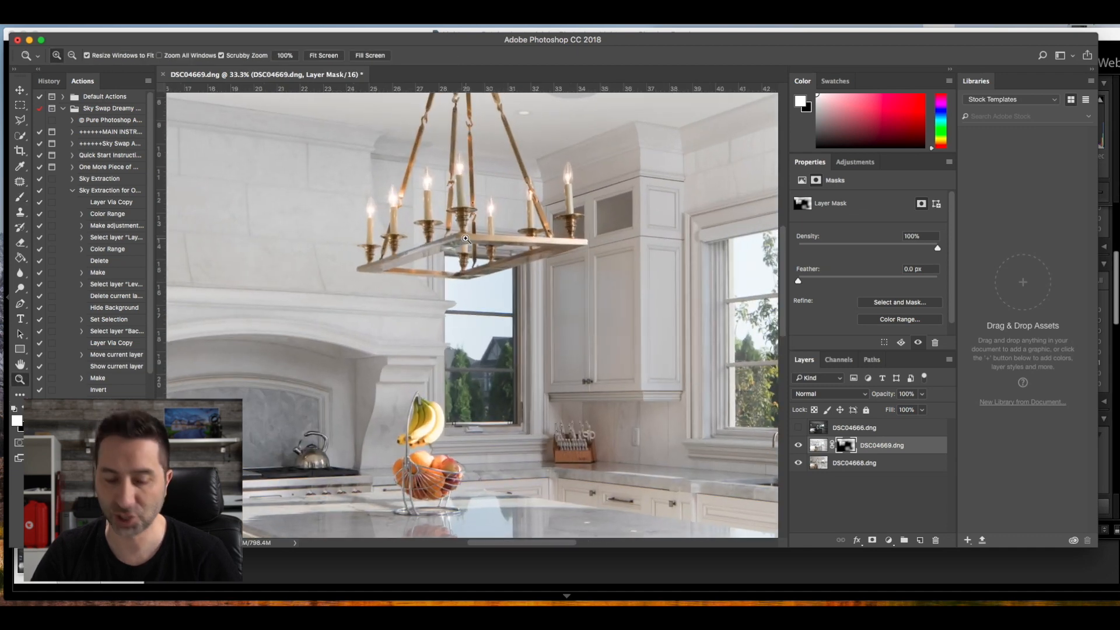
right_click(413, 262)
left_click(387, 266)
right_click(414, 241)
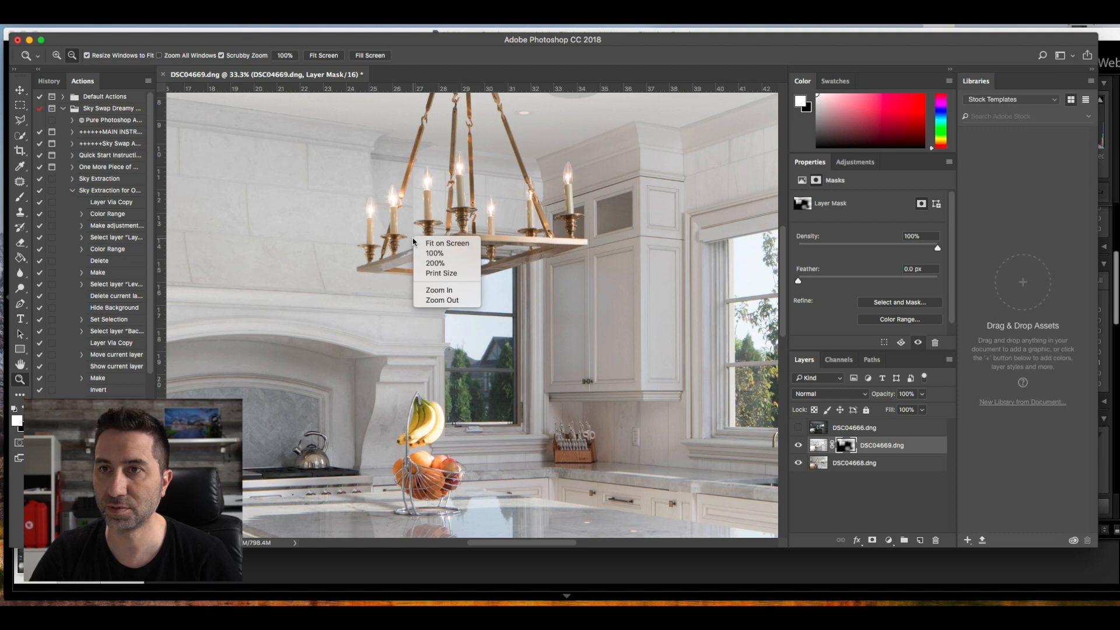
key("Escape")
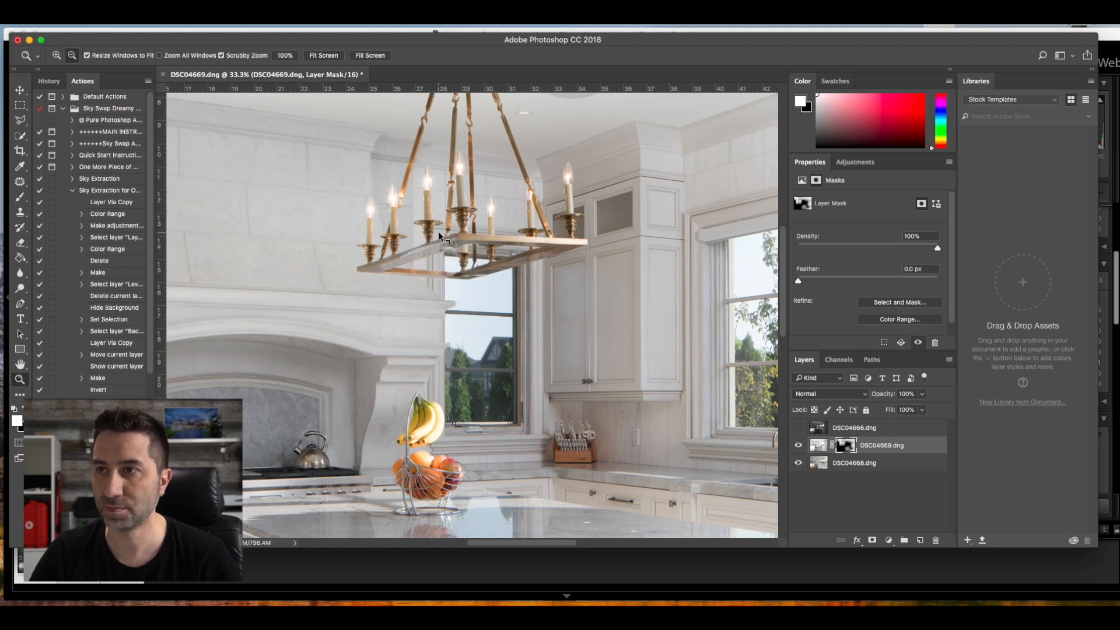
key("b")
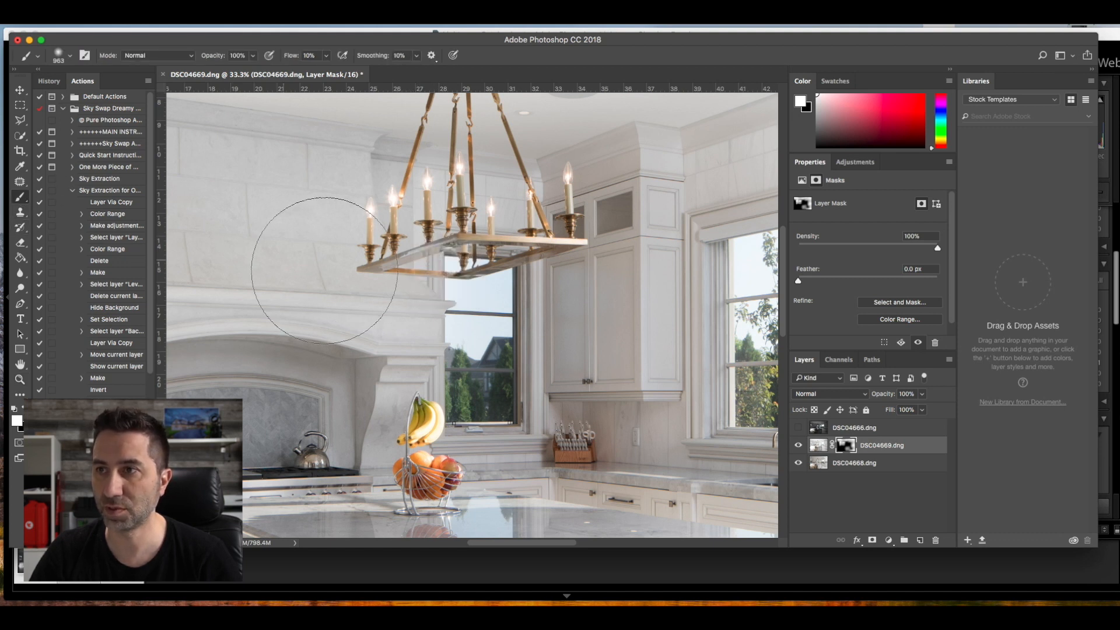
left_click_drag(432, 263, 347, 278)
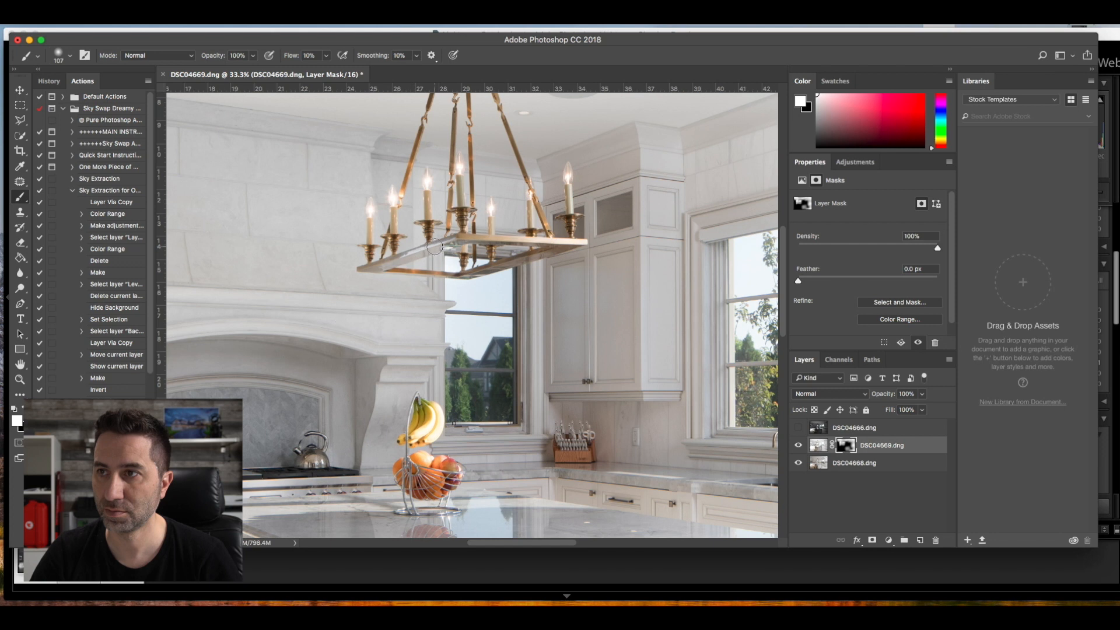
mouse_move(466, 239)
left_mouse_down()
mouse_move(583, 241)
mouse_move(470, 276)
left_mouse_up()
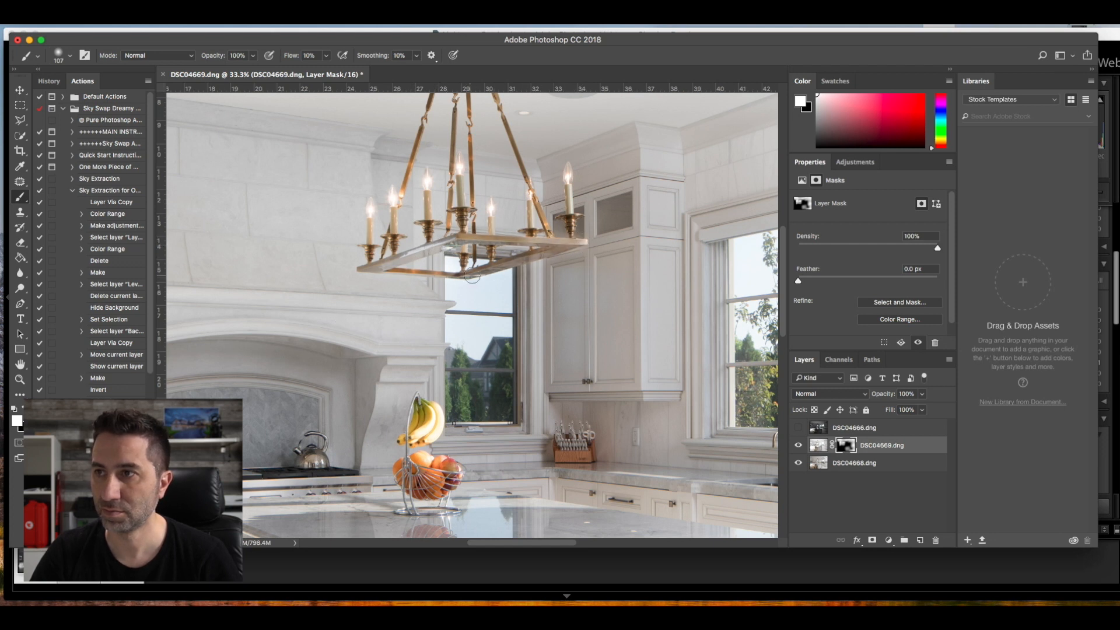
left_click_drag(581, 239, 506, 237)
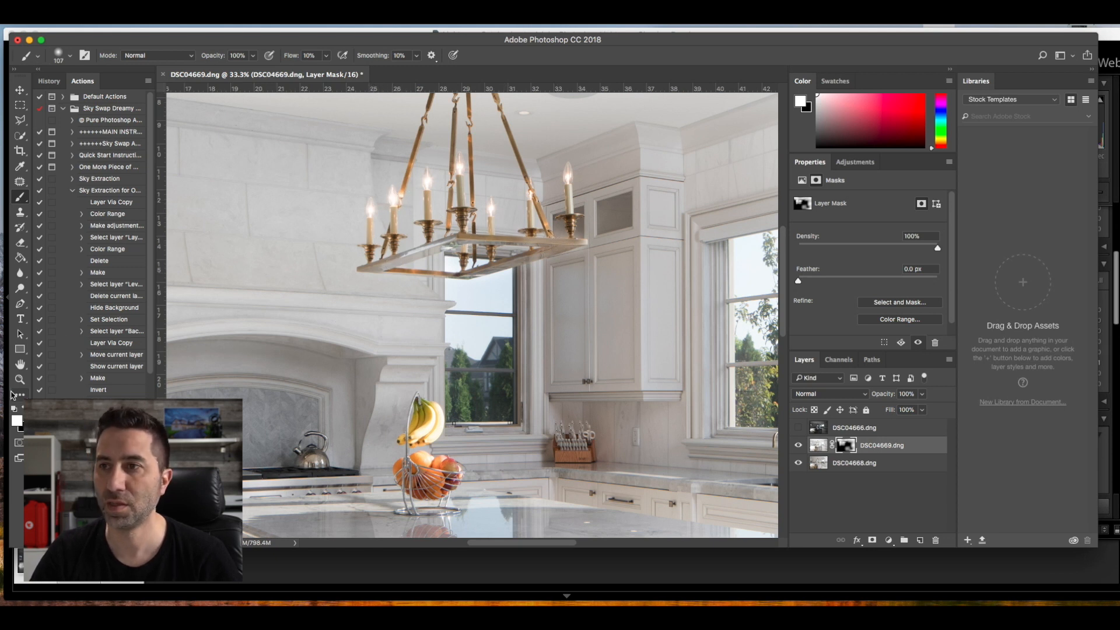
- Paint white on the DSC04669.dng mask along the sill below the sink window with a brush of about 153 px
key("z")
right_click(362, 244)
left_click(357, 248)
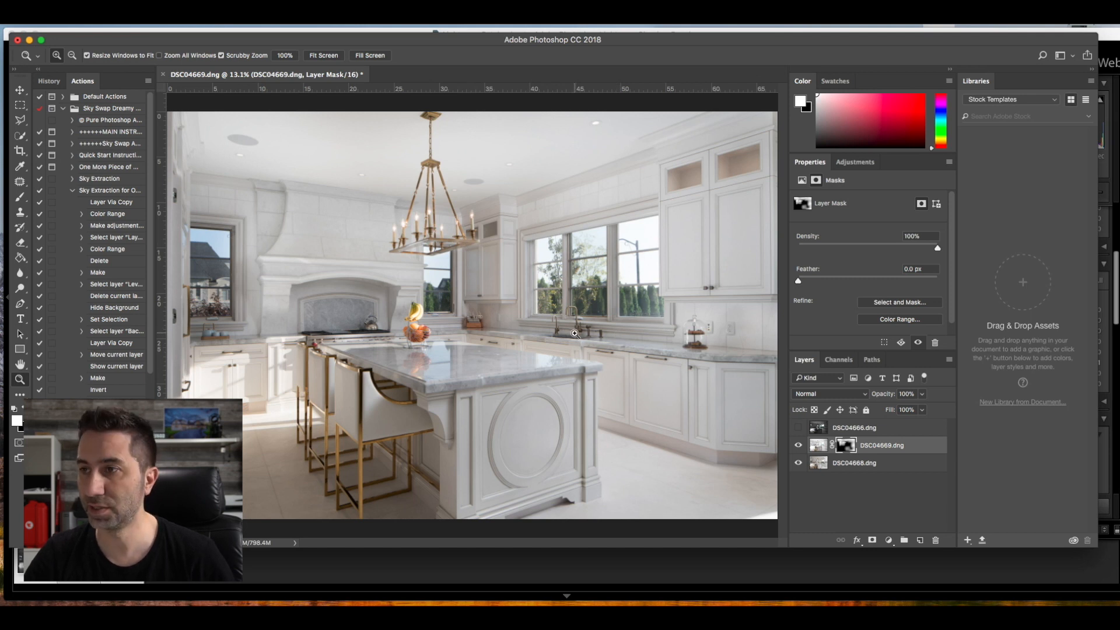
right_click(634, 328)
key("Escape")
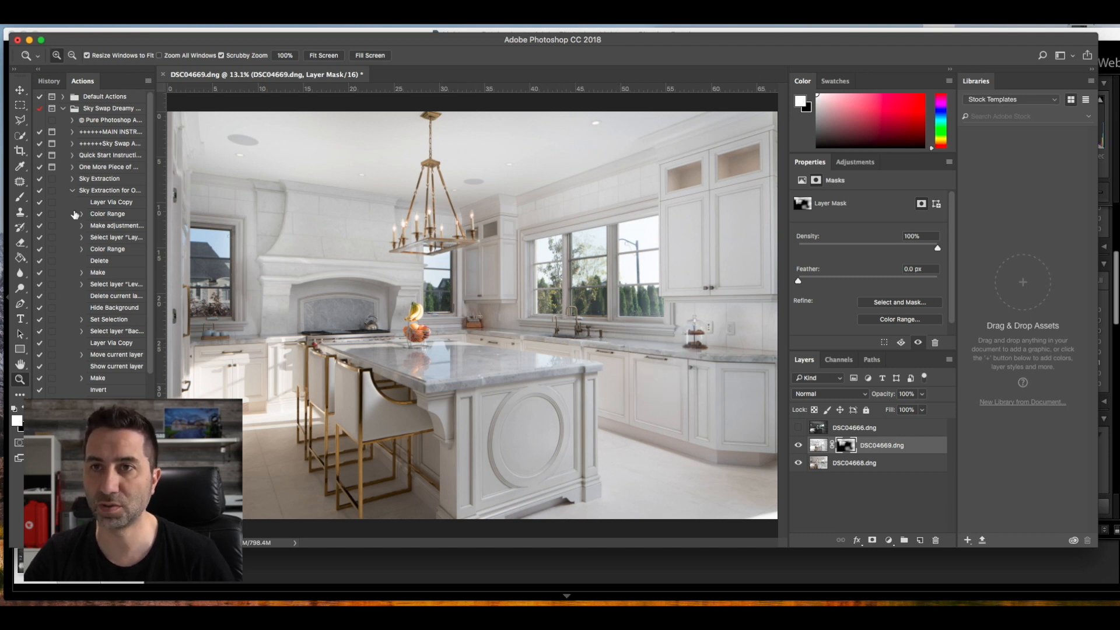
left_click(19, 200)
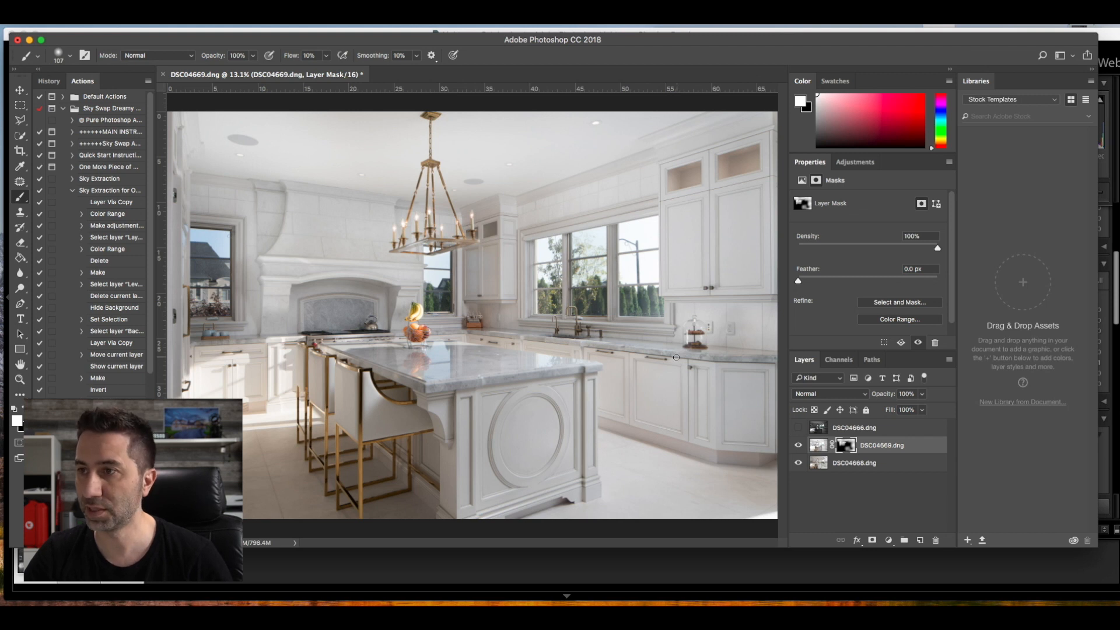
key("x")
left_click_drag(577, 325, 577, 324)
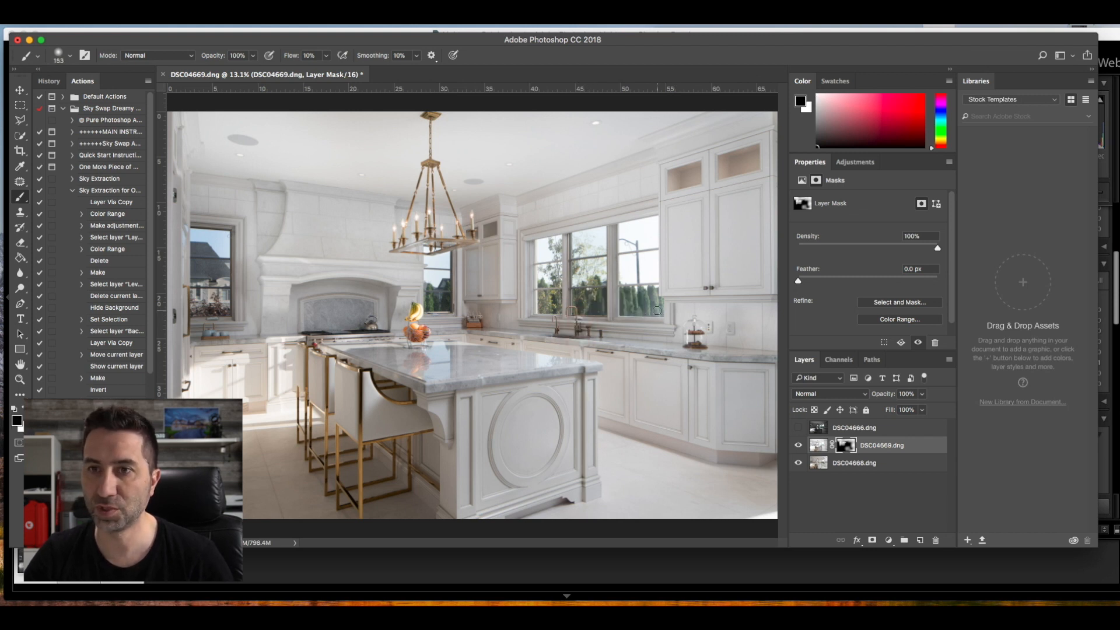
left_click(21, 380)
left_click(630, 346)
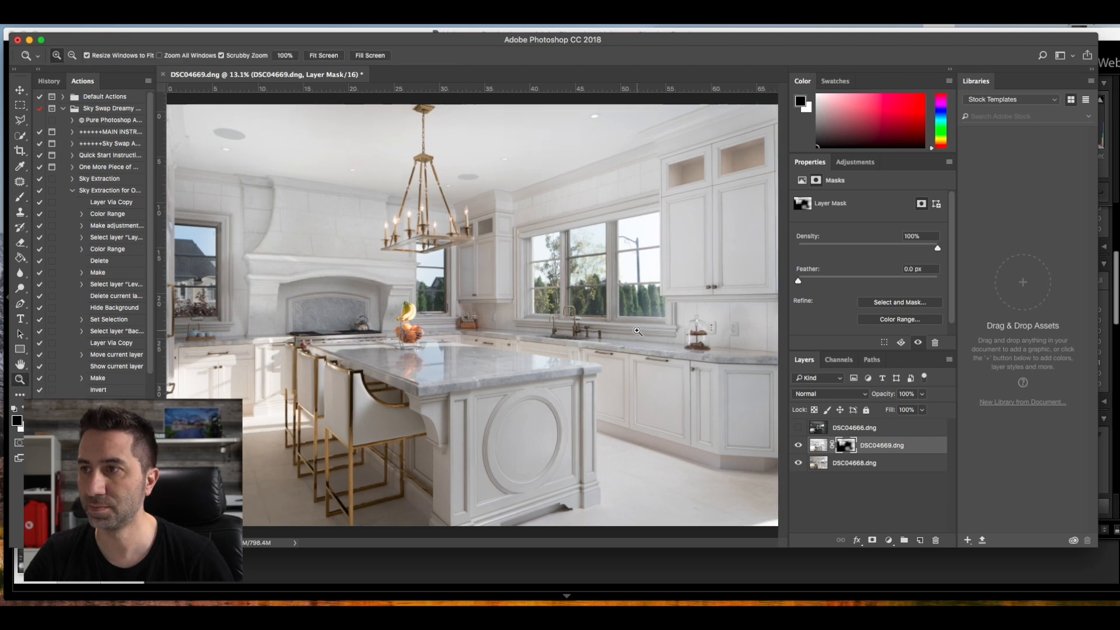
left_click(612, 331)
left_click(21, 198)
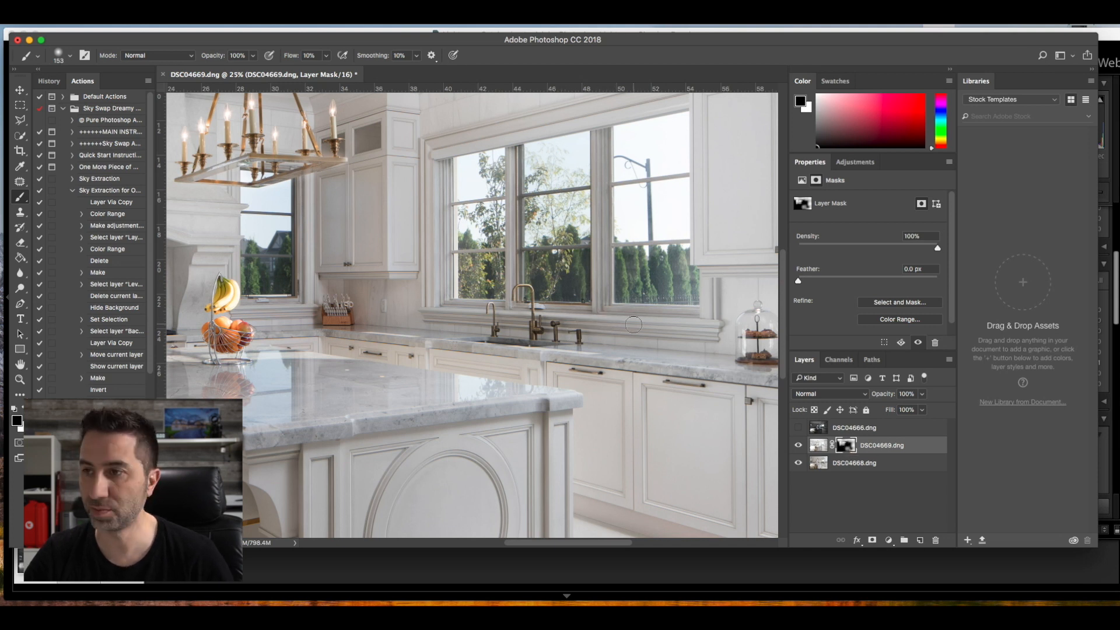
key("x")
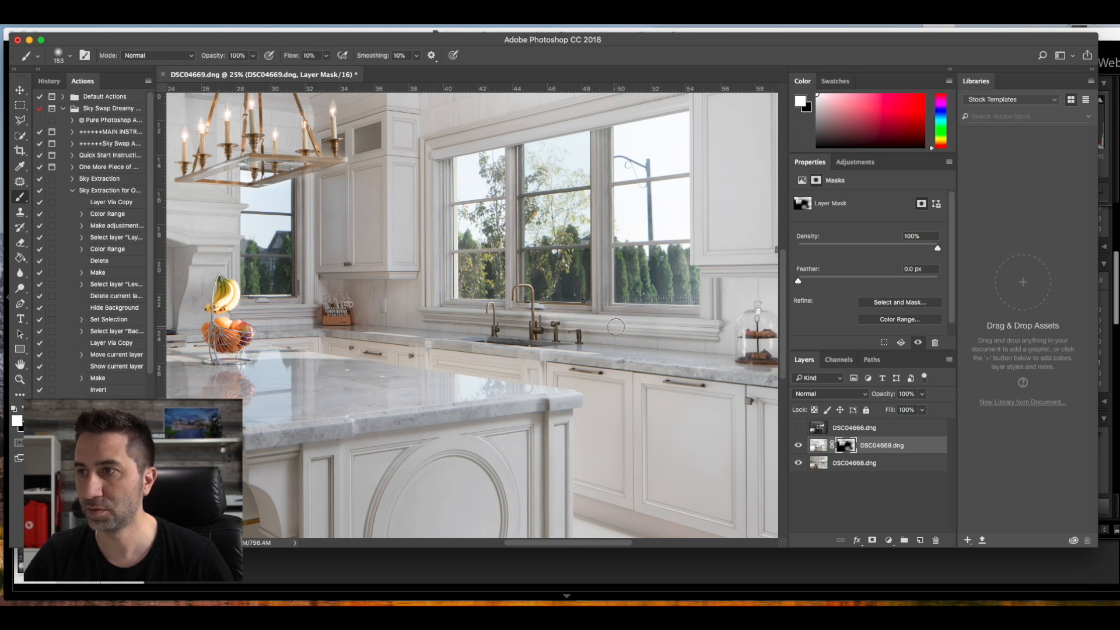
mouse_move(533, 311)
left_mouse_down()
mouse_move(426, 312)
mouse_move(471, 313)
left_mouse_up()
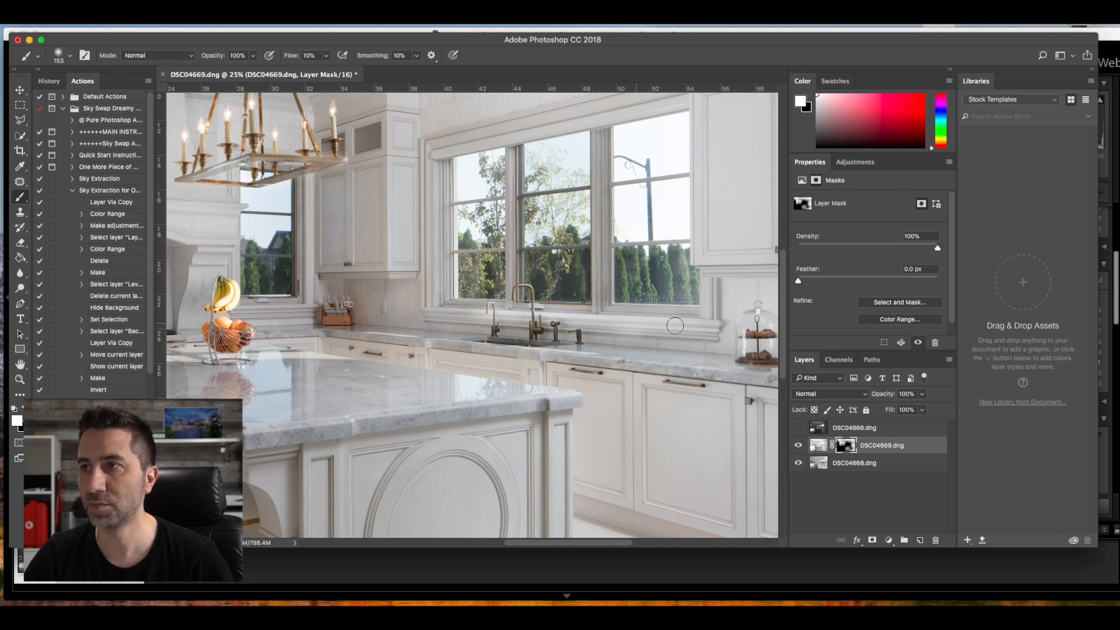
- Paint white on the DSC04669.dng mask over the sink window's outer trim and the vertical frames between its panes
mouse_move(600, 139)
left_mouse_down()
mouse_move(600, 274)
mouse_move(593, 116)
mouse_move(601, 134)
left_mouse_up()
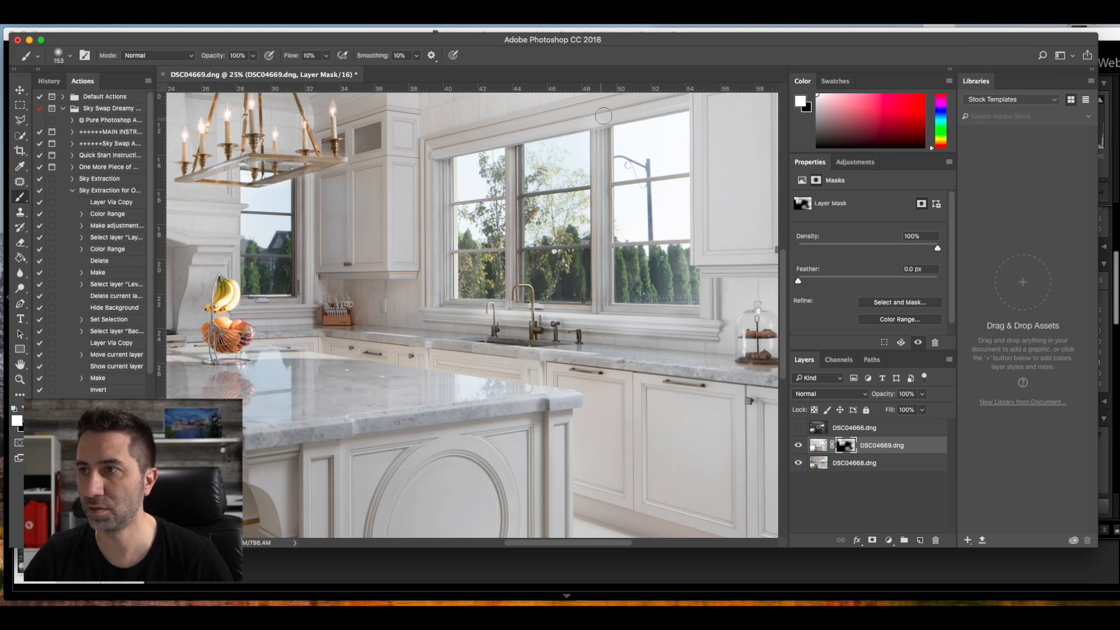
mouse_move(602, 300)
left_mouse_down()
mouse_move(703, 307)
mouse_move(642, 312)
left_mouse_up()
mouse_move(506, 315)
left_mouse_down()
mouse_move(465, 313)
mouse_move(516, 311)
mouse_move(439, 307)
mouse_move(434, 151)
left_mouse_up()
mouse_move(446, 228)
left_mouse_down()
mouse_move(444, 311)
mouse_move(450, 170)
left_mouse_up()
mouse_move(510, 142)
left_mouse_down()
mouse_move(504, 307)
mouse_move(513, 297)
mouse_move(505, 92)
left_mouse_up()
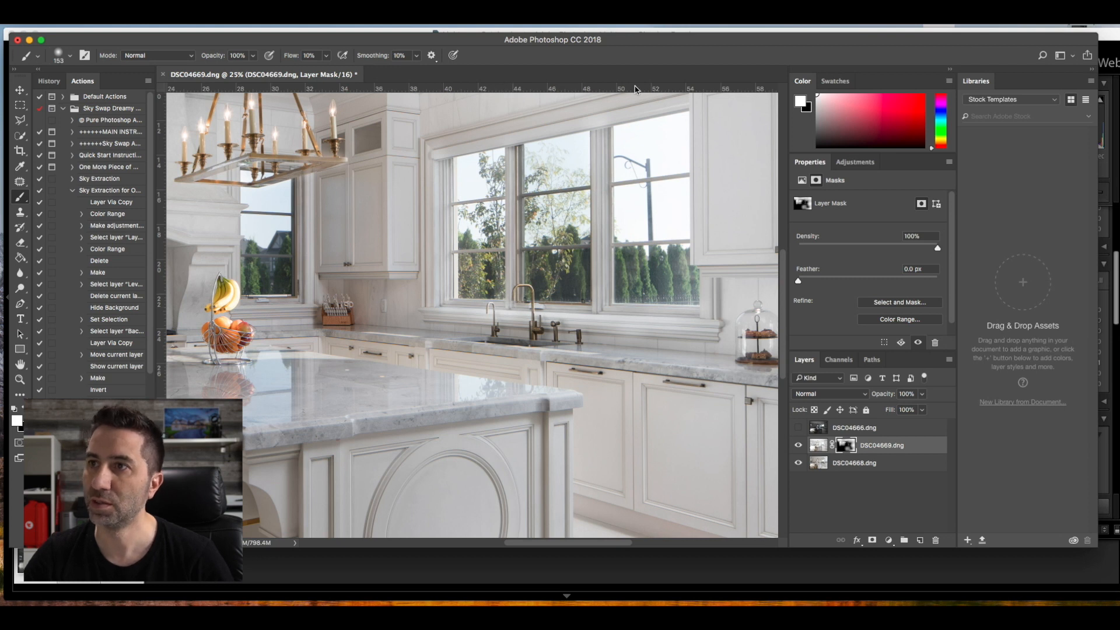
- Paint white on the DSC04669.dng mask over the upper trim of the sink window, the adjacent tall cabinet and the backsplash beneath it
left_click_drag(466, 142, 482, 142)
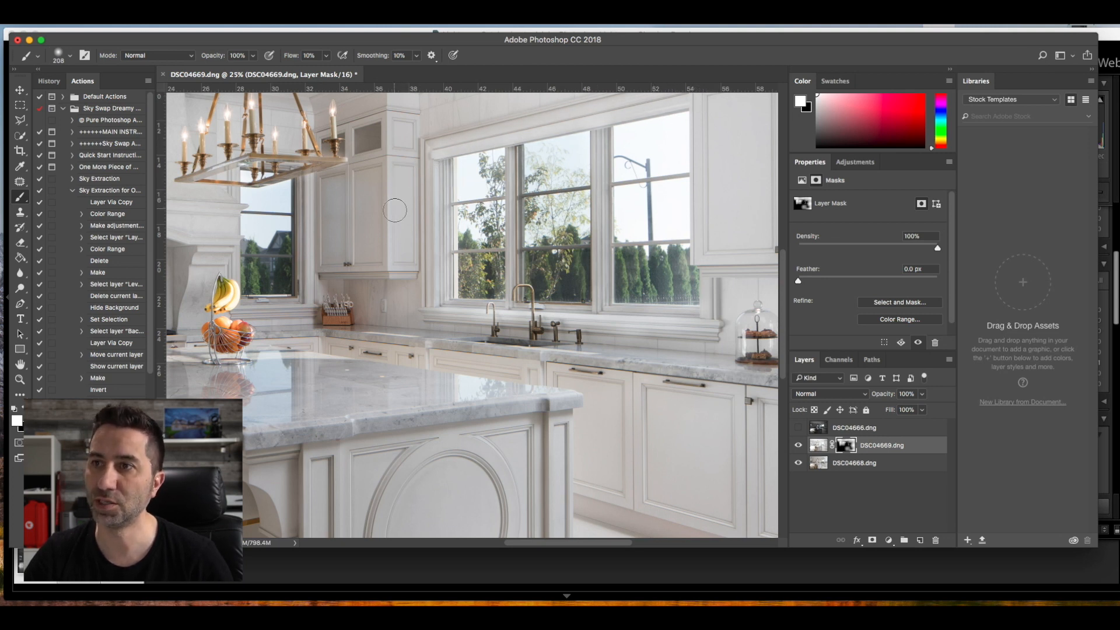
mouse_move(372, 223)
left_mouse_down()
mouse_move(404, 215)
mouse_move(344, 175)
mouse_move(330, 271)
mouse_move(364, 160)
mouse_move(390, 189)
mouse_move(418, 303)
mouse_move(421, 137)
mouse_move(343, 97)
mouse_move(398, 278)
mouse_move(348, 276)
mouse_move(362, 301)
mouse_move(409, 330)
mouse_move(573, 336)
mouse_move(409, 306)
left_mouse_up()
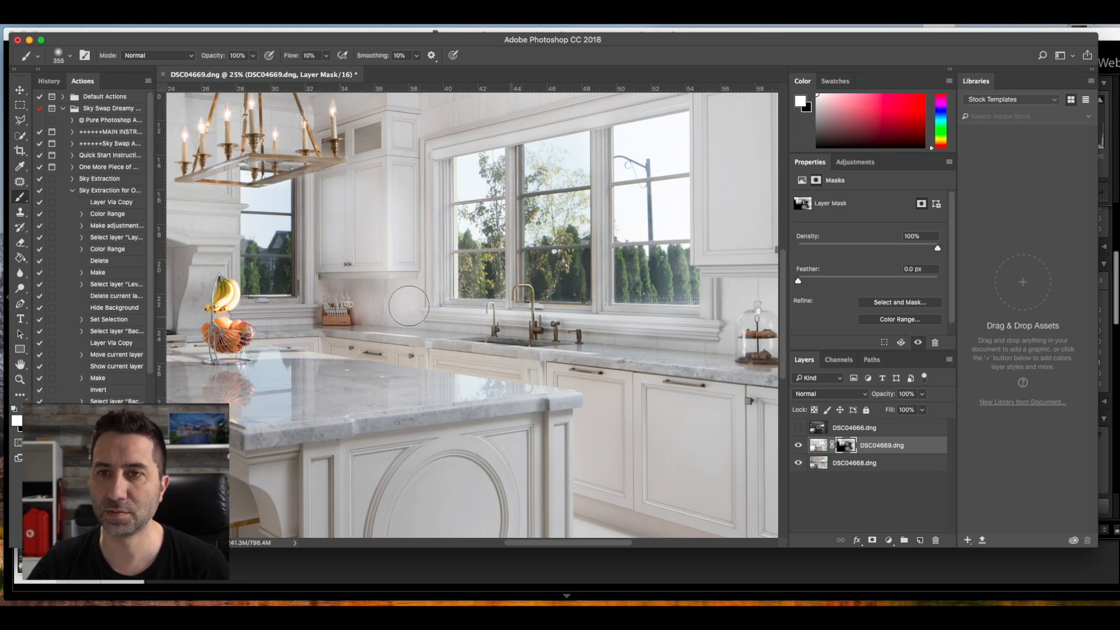
- Paint white on the DSC04669.dng mask over the floor around the bar stools with a brush of about 874 px
left_click(20, 379)
right_click(367, 255)
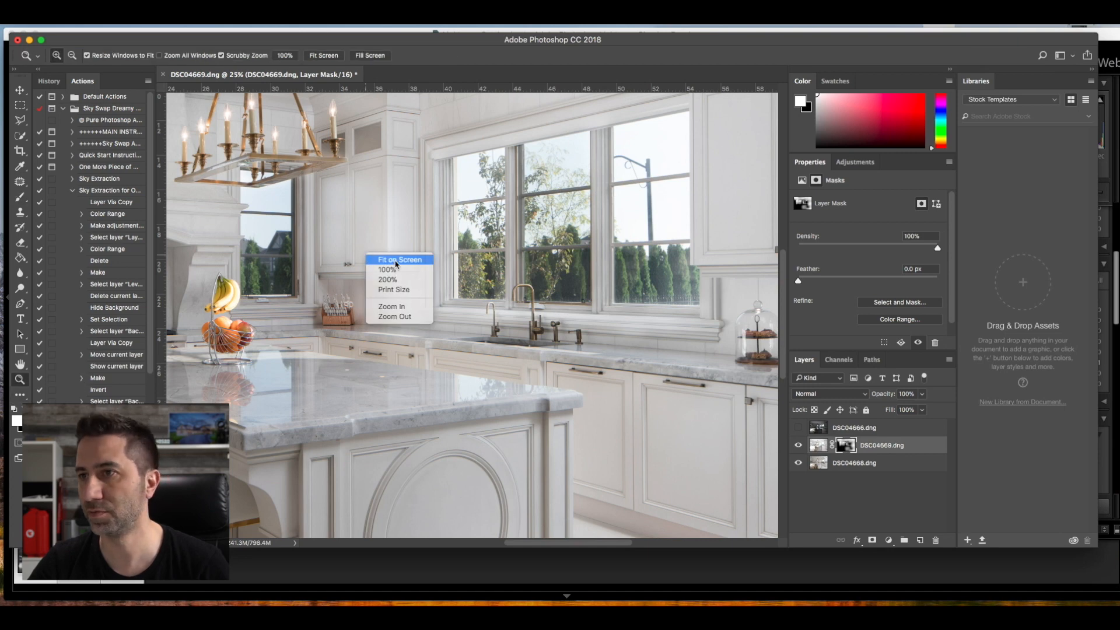
left_click(401, 263)
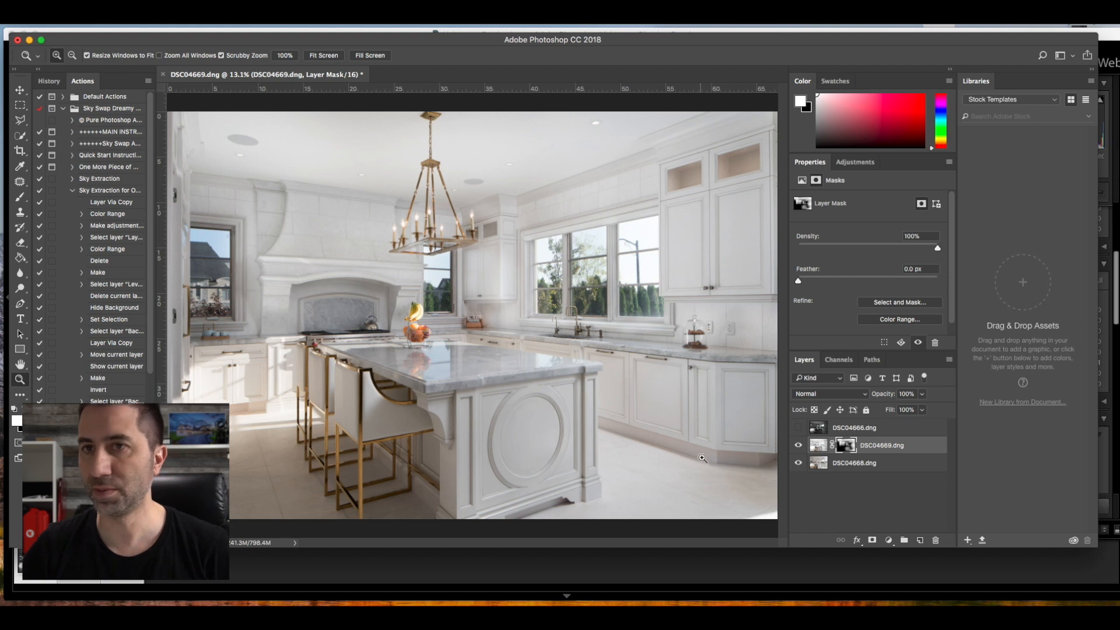
left_click(22, 199)
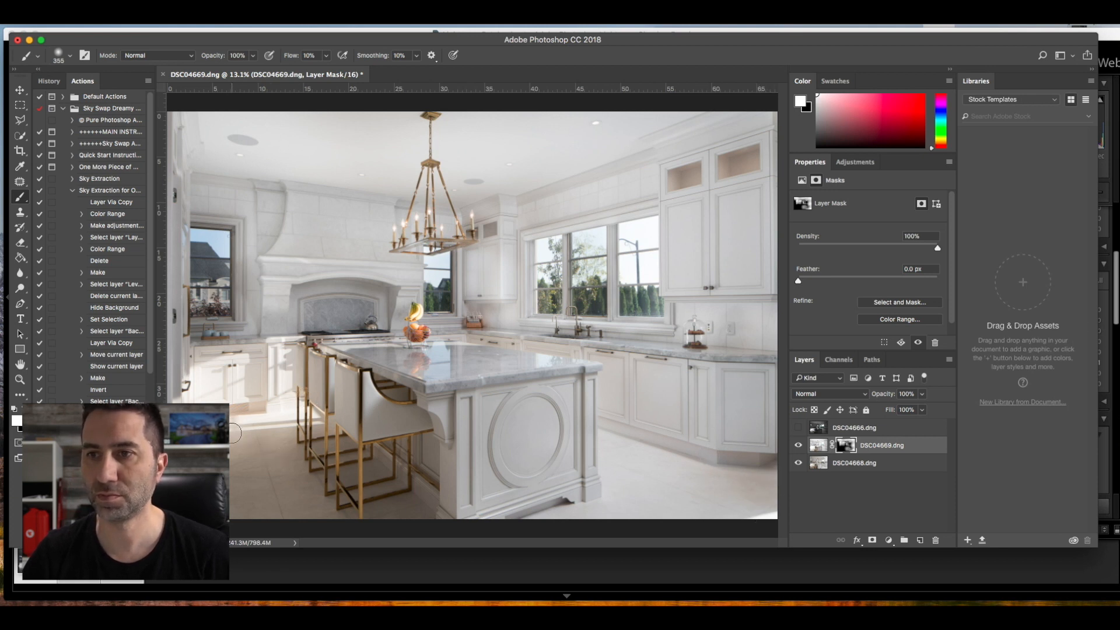
mouse_move(240, 454)
left_mouse_down()
mouse_move(434, 522)
mouse_move(333, 432)
mouse_move(397, 495)
mouse_move(329, 448)
mouse_move(354, 474)
mouse_move(372, 451)
mouse_move(377, 461)
mouse_move(378, 399)
mouse_move(335, 375)
left_mouse_up()
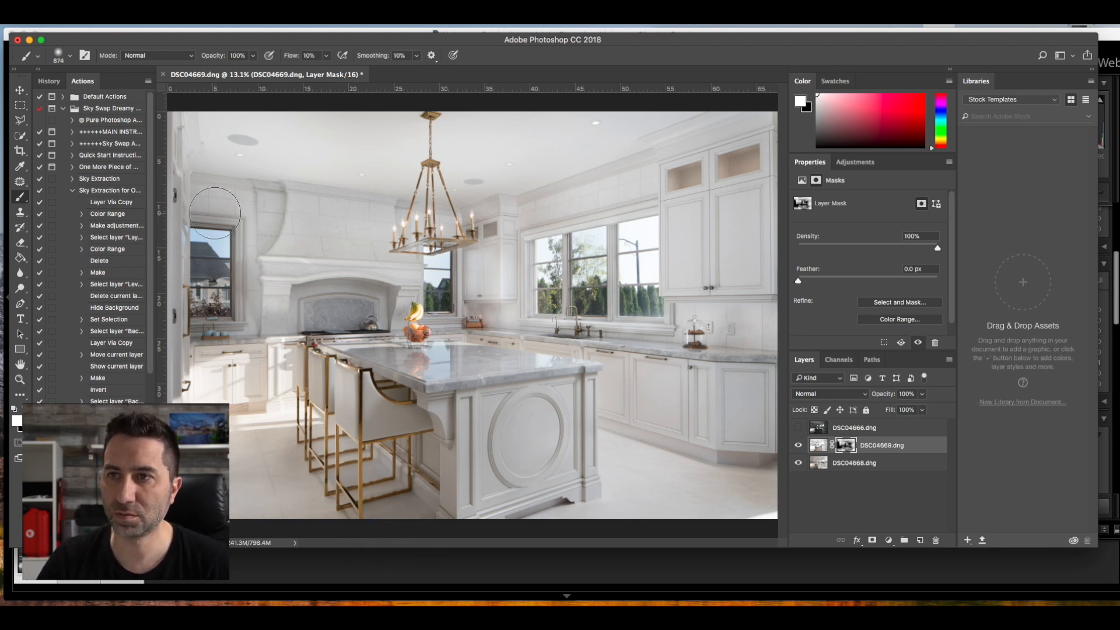
- Paint black on the DSC04669.dng mask around the window beside the range hood with a brush of about 294 px
left_click_drag(240, 283, 217, 285)
key("x")
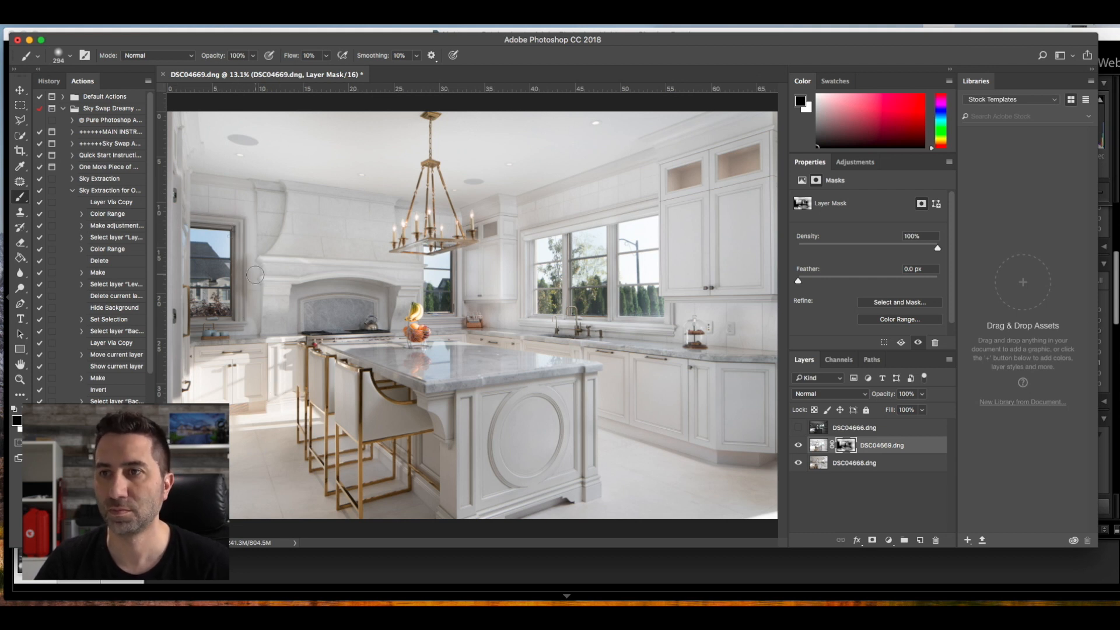
key("z")
key("x")
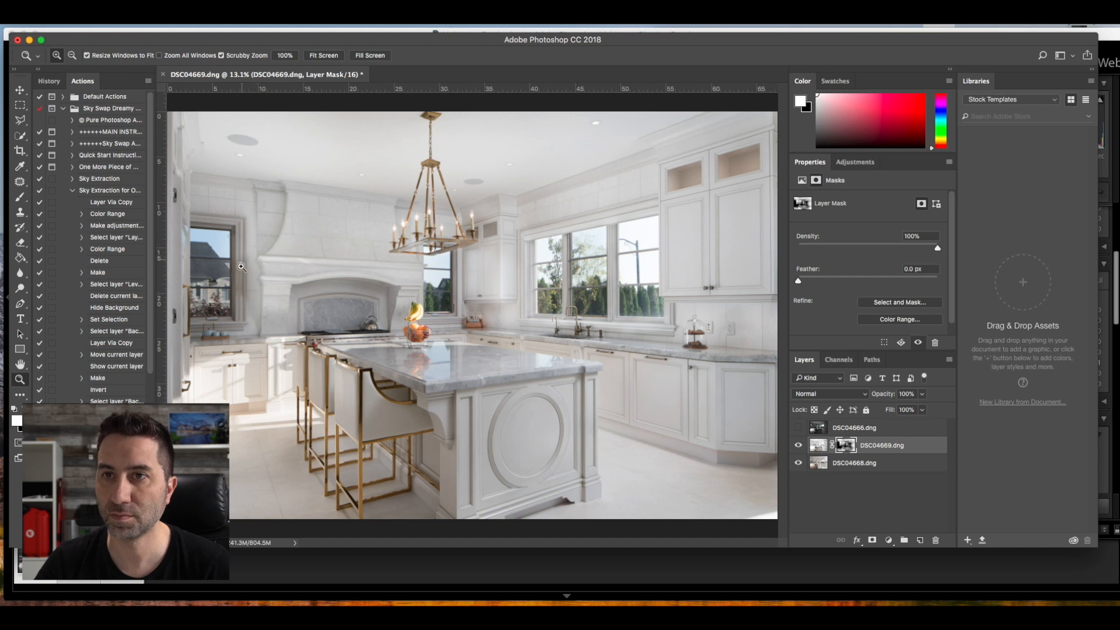
left_click(20, 197)
key("x")
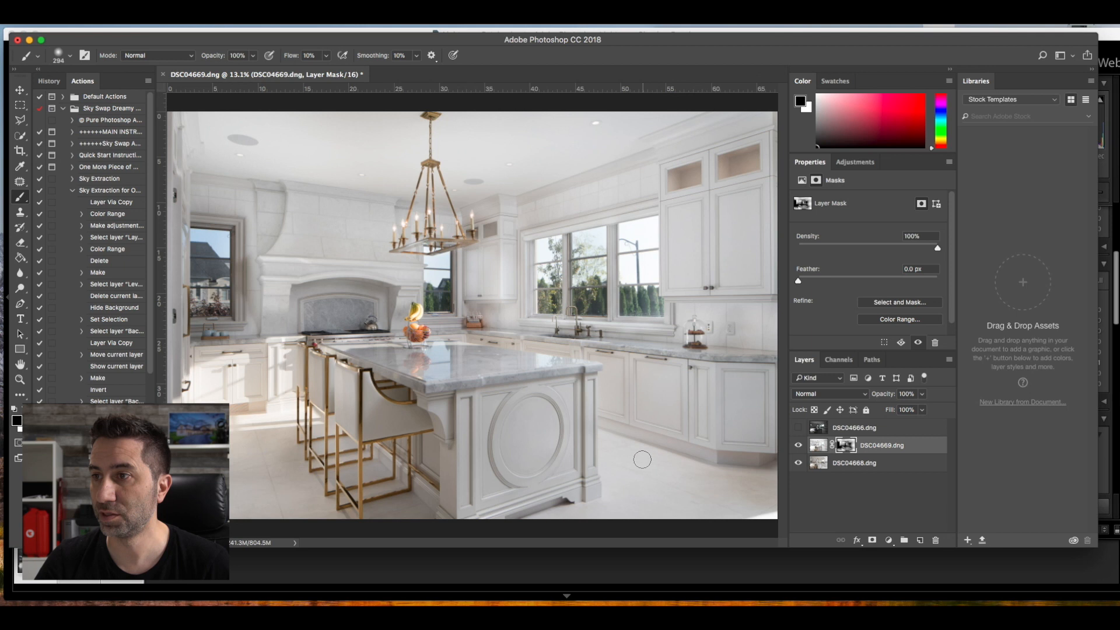
- Paint black on the DSC04669.dng mask below the sink window and along the counter, and white over the base cabinets beneath it
left_click_drag(669, 327, 528, 319)
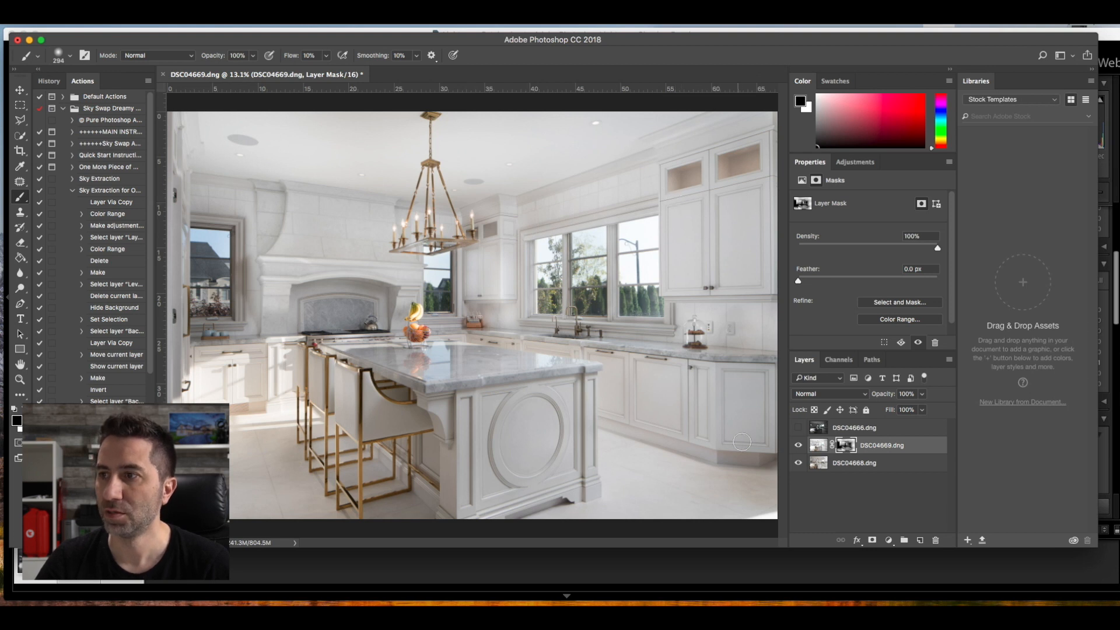
left_click_drag(637, 403, 648, 403)
left_click_drag(531, 362, 514, 362)
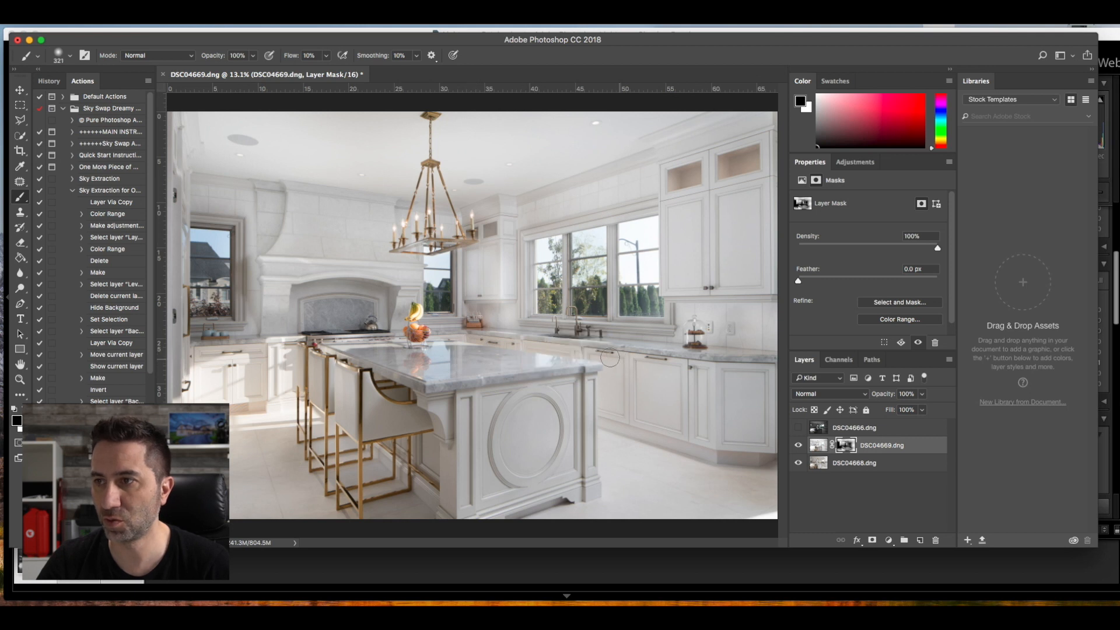
key("x")
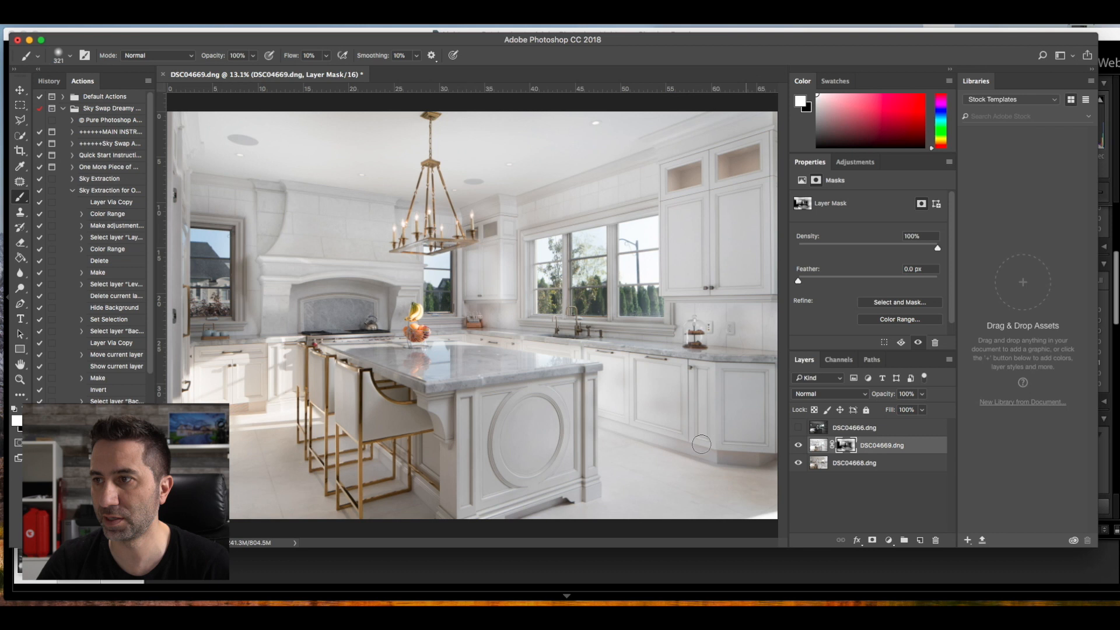
left_click_drag(666, 416, 690, 419)
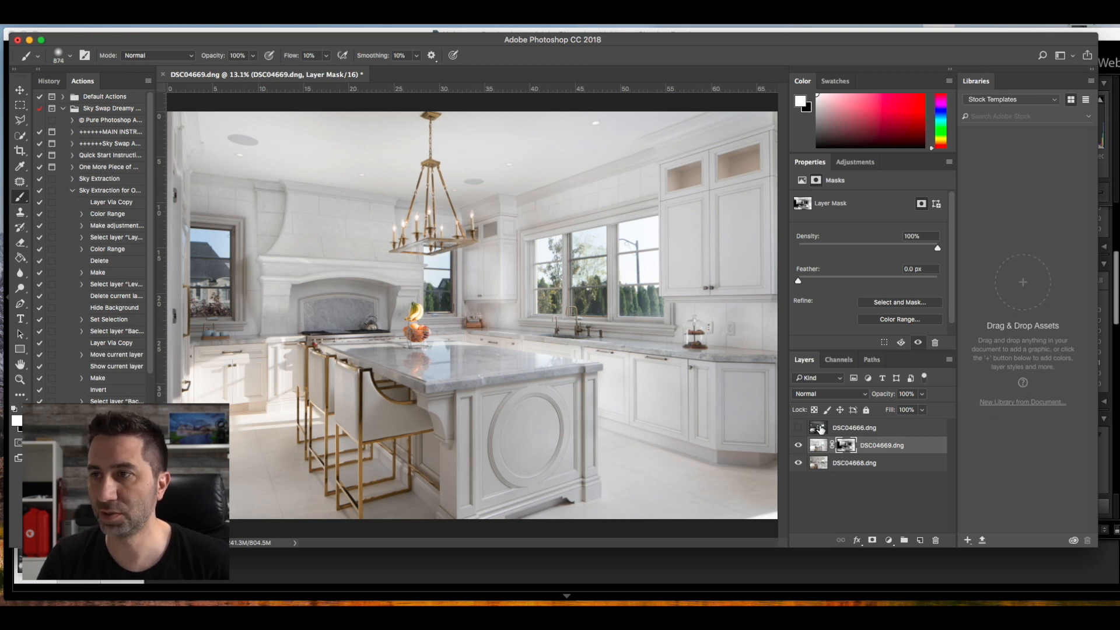
- Make the DSC04666.dng layer visible and add a black, hide-all layer mask to it
left_click(798, 429)
left_click(798, 429)
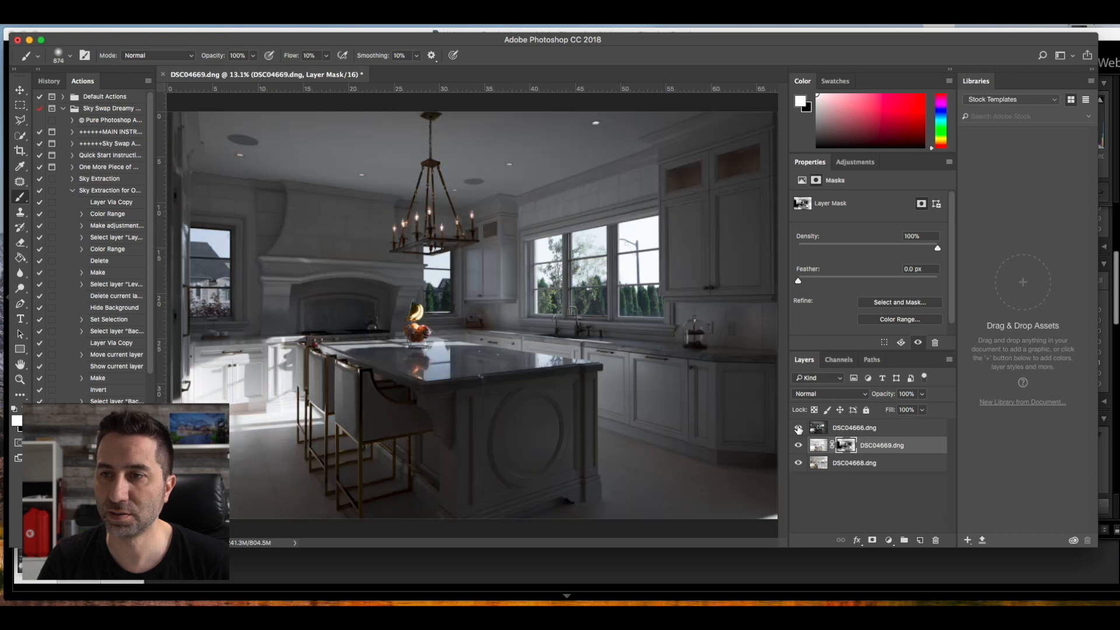
left_click(798, 429)
left_click(799, 429)
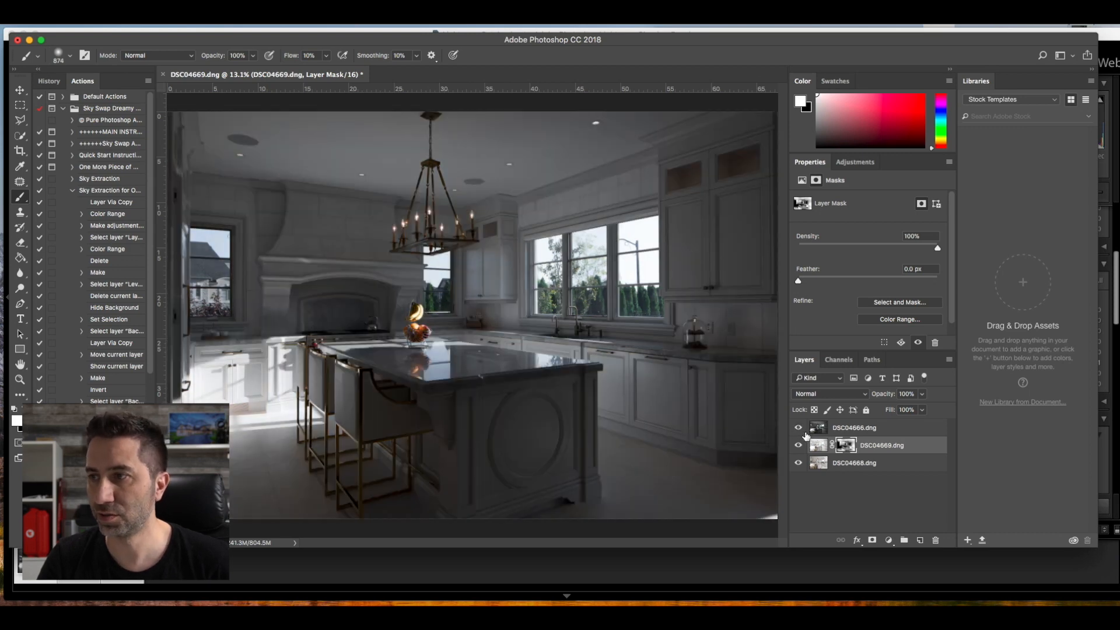
left_click(816, 430)
left_click(799, 431)
left_click(799, 429)
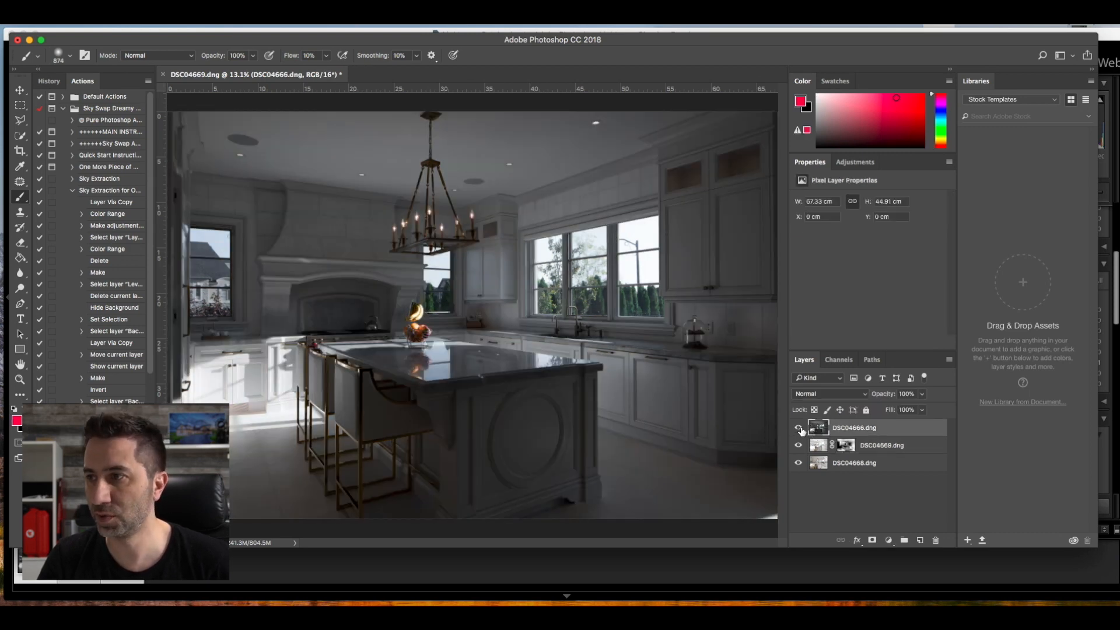
left_click(872, 540, "alt")
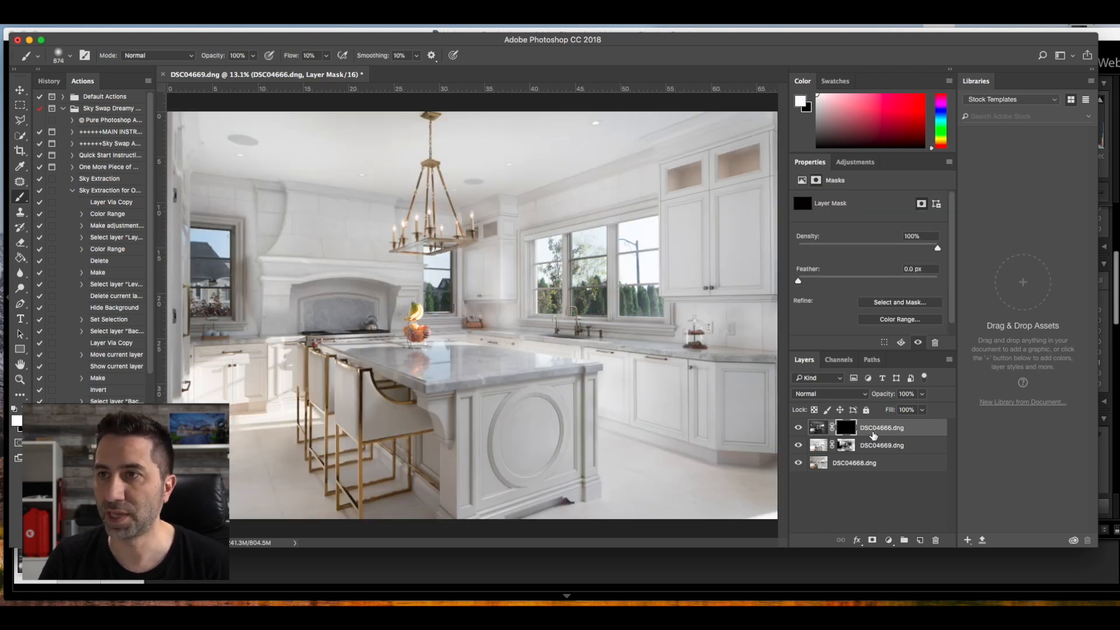
- Paint white on the DSC04666.dng mask over the chandelier's leftmost candle bulbs with a brush of about 42 px
key("z")
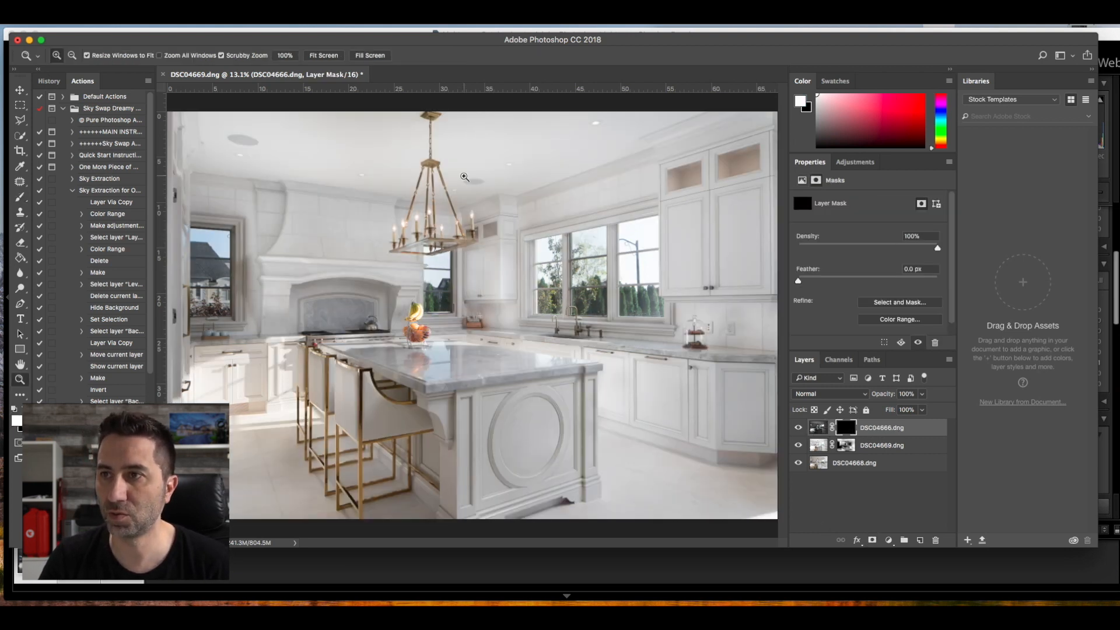
left_click(436, 226)
left_click(435, 226)
left_click(435, 226)
left_click(436, 226)
left_click(435, 226)
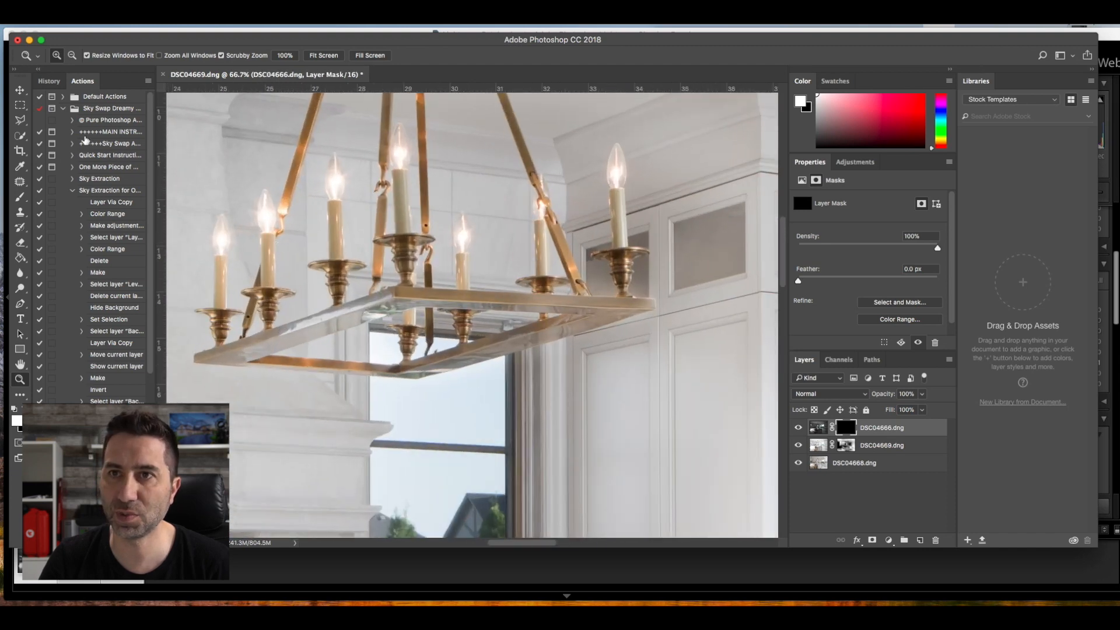
left_click(20, 197)
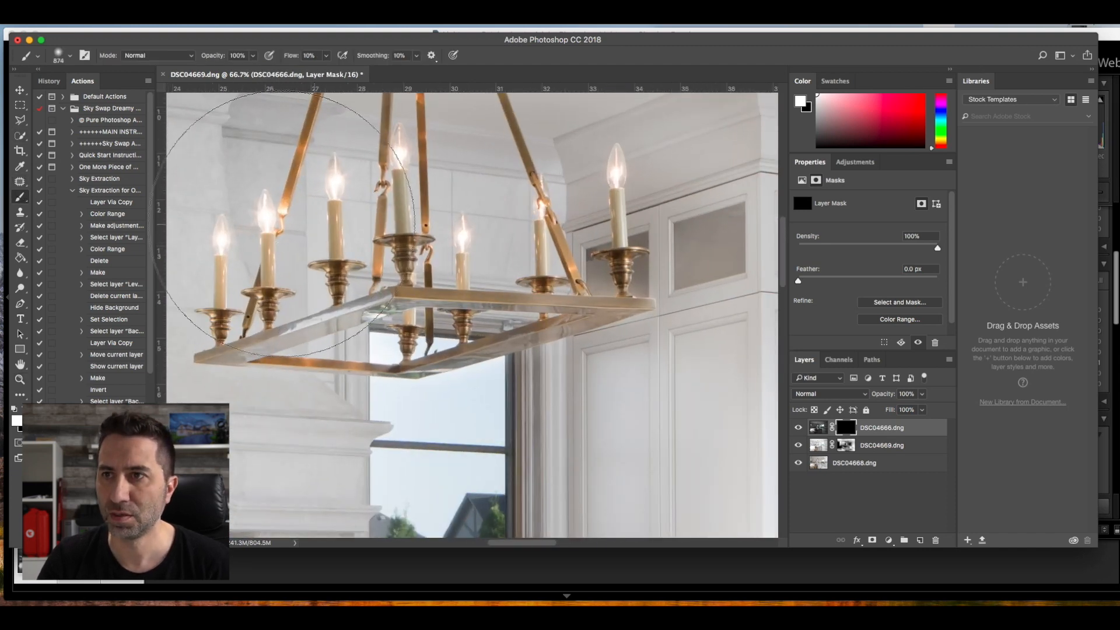
left_click_drag(304, 234, 248, 254)
left_click_drag(357, 271, 350, 270)
left_click(220, 234, "ctrl+alt")
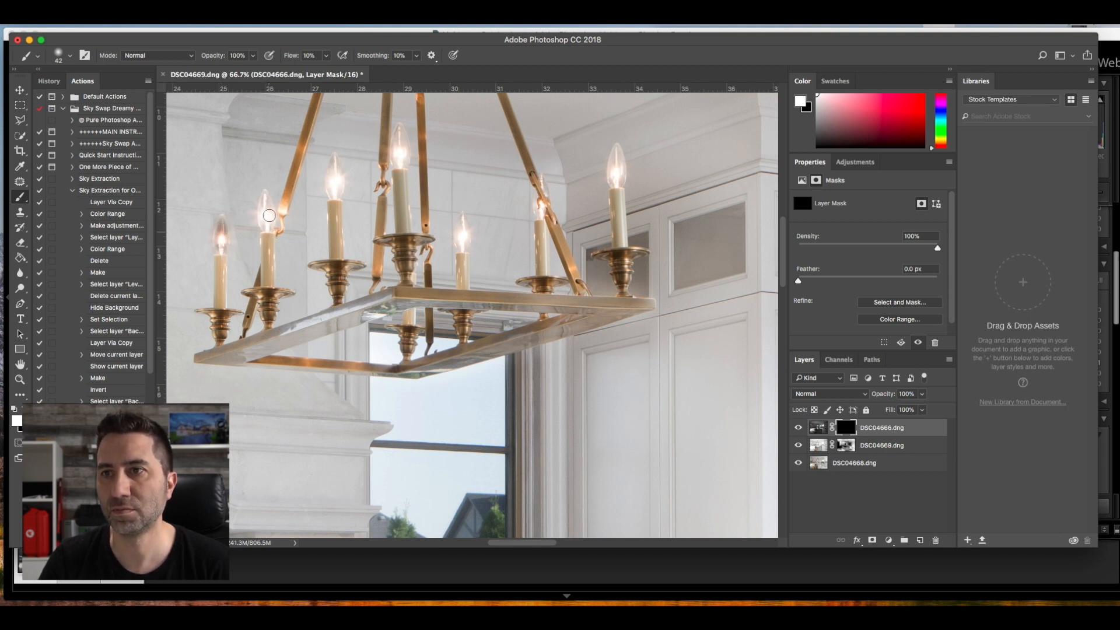
- Paint white on the DSC04666.dng mask over the remaining chandelier bulbs and set the layer's fill to 60%
left_click_drag(334, 179, 337, 199)
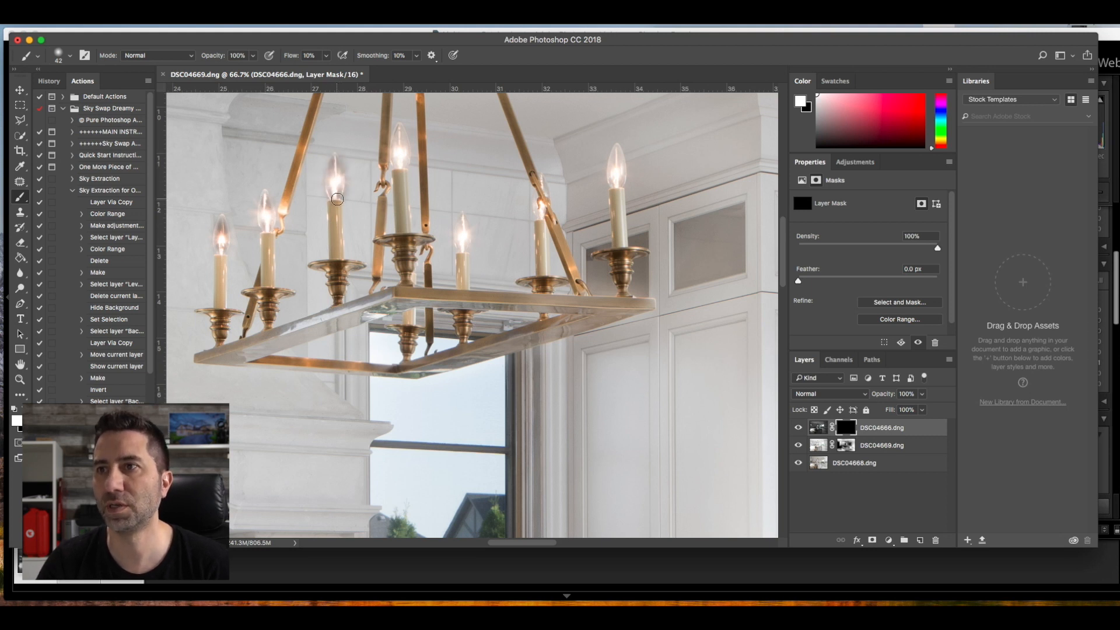
left_click_drag(395, 131, 401, 170)
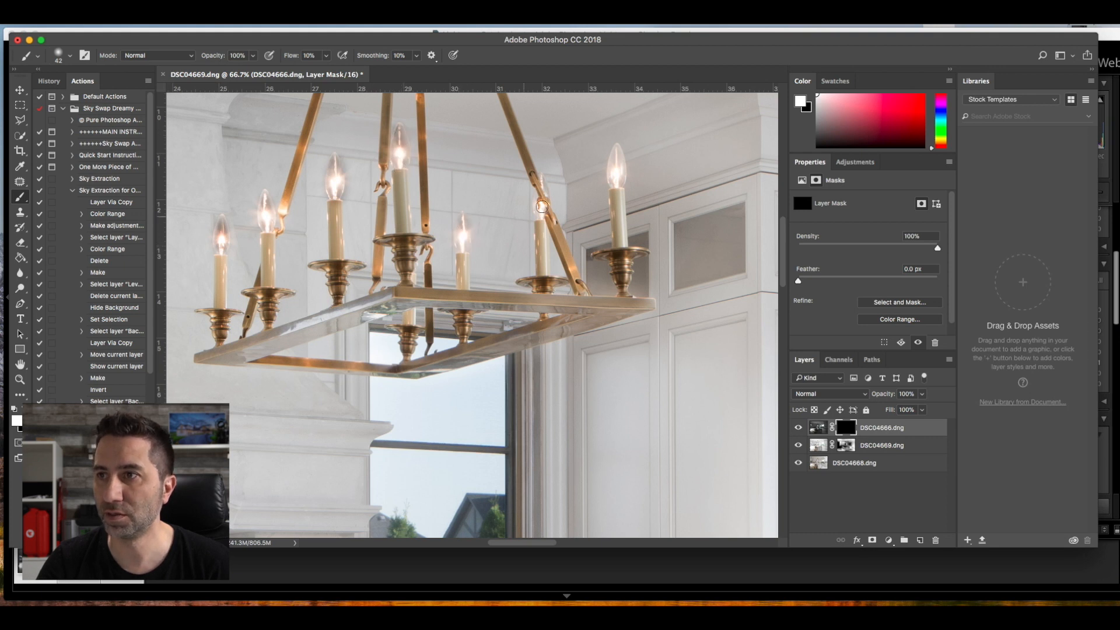
left_click_drag(541, 193, 539, 212)
mouse_move(614, 165)
left_mouse_down()
mouse_move(617, 175)
mouse_move(619, 153)
mouse_move(617, 175)
mouse_move(639, 191)
left_mouse_up()
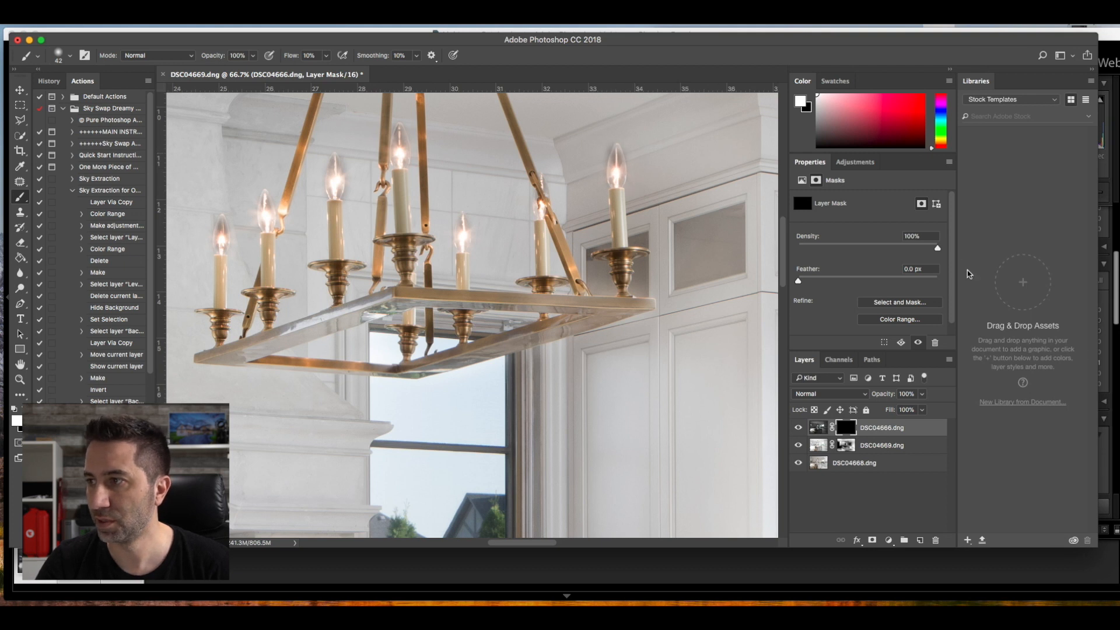
left_click(922, 409)
left_click(902, 425)
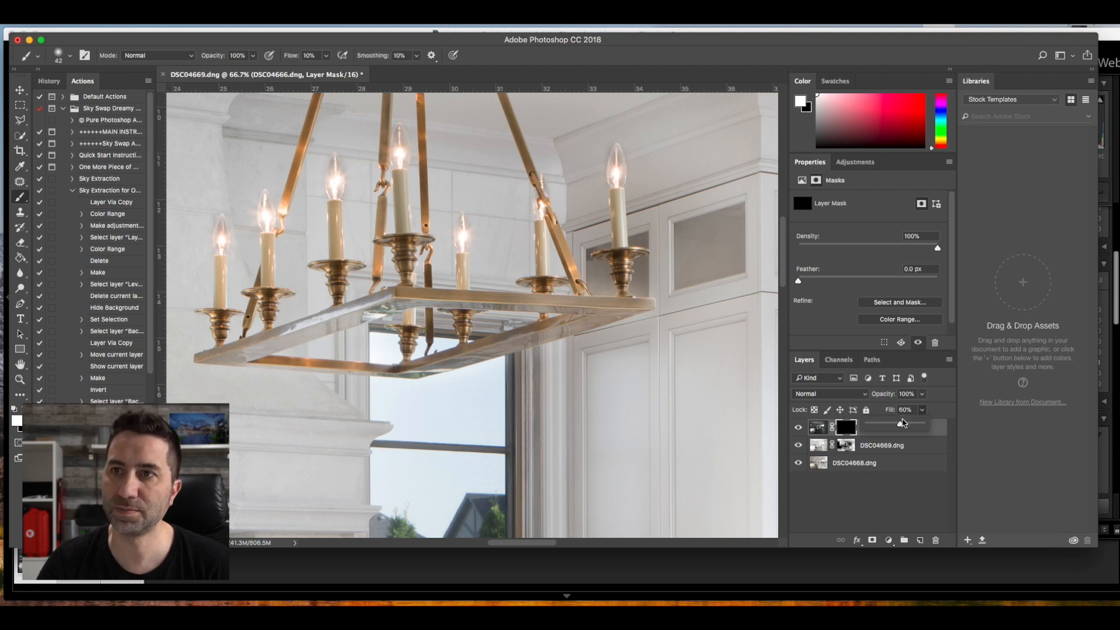
- Paint white on the DSC04666.dng mask over the sunlit base cabinets and floor behind the stools with a brush of about 1123 px
left_click(20, 379)
right_click(446, 282)
left_click(490, 287)
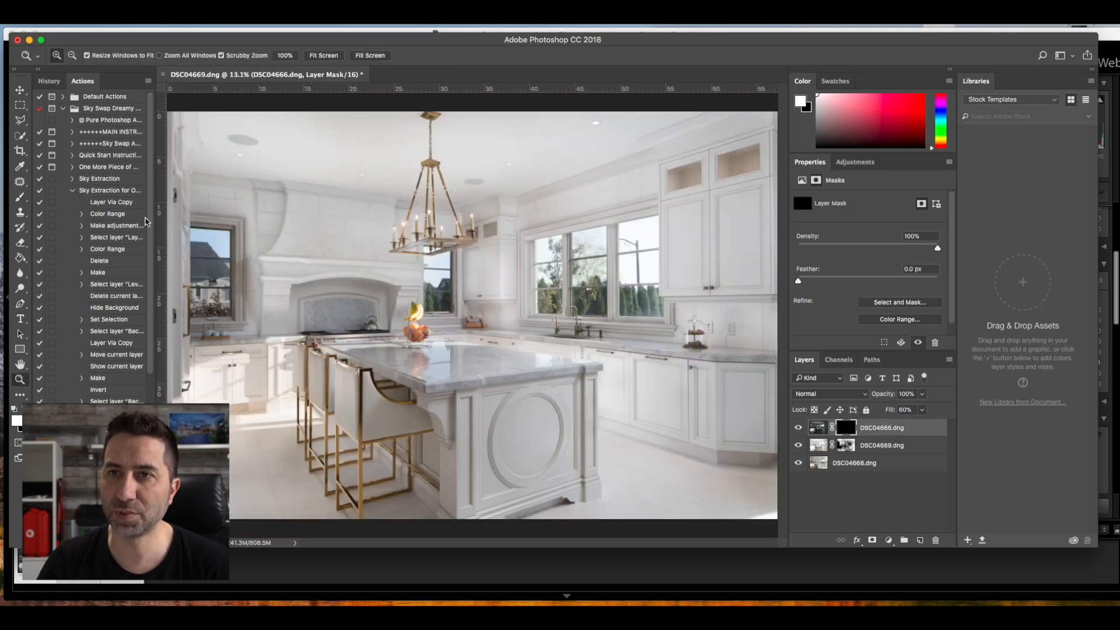
left_click(21, 197)
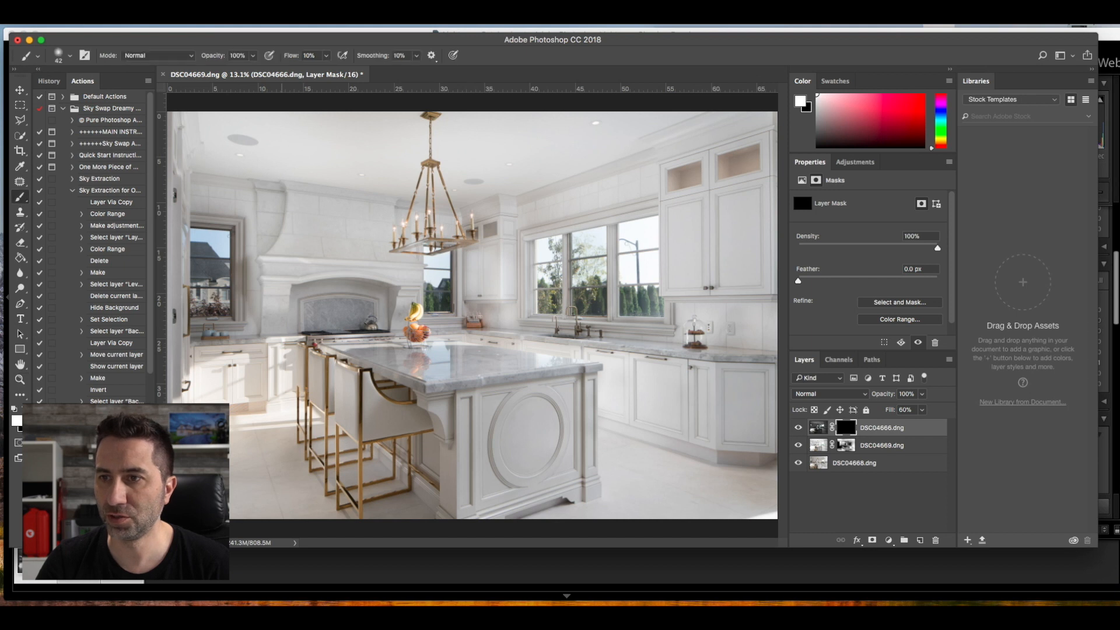
left_click_drag(260, 412, 304, 406)
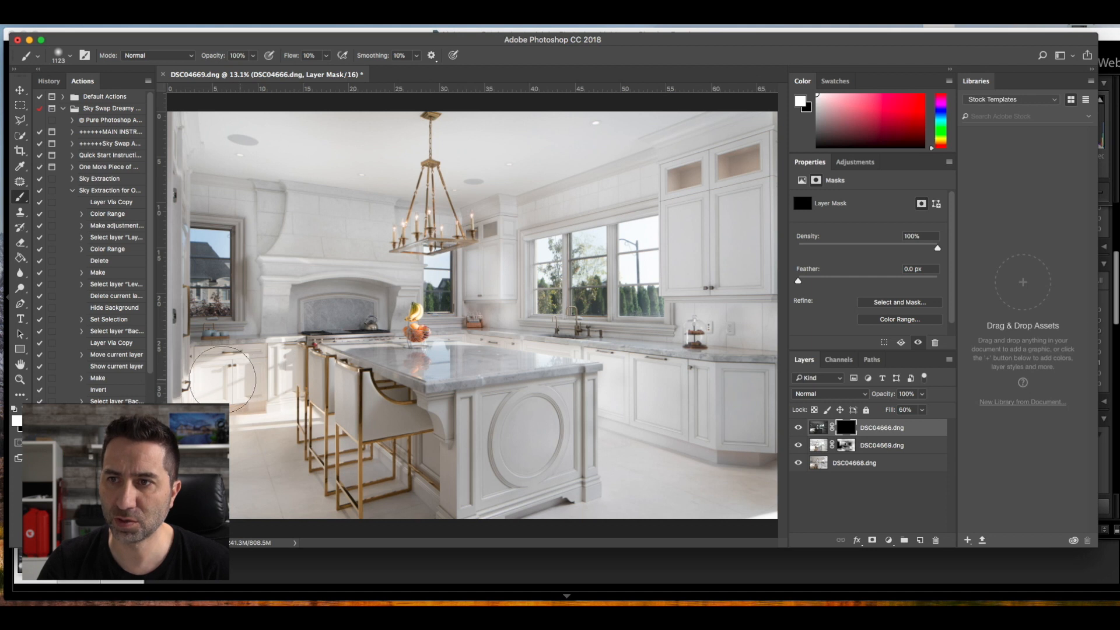
mouse_move(207, 403)
left_mouse_down()
mouse_move(264, 441)
mouse_move(290, 398)
mouse_move(298, 402)
mouse_move(245, 406)
mouse_move(256, 409)
mouse_move(275, 375)
mouse_move(233, 394)
mouse_move(175, 393)
mouse_move(276, 403)
left_mouse_up()
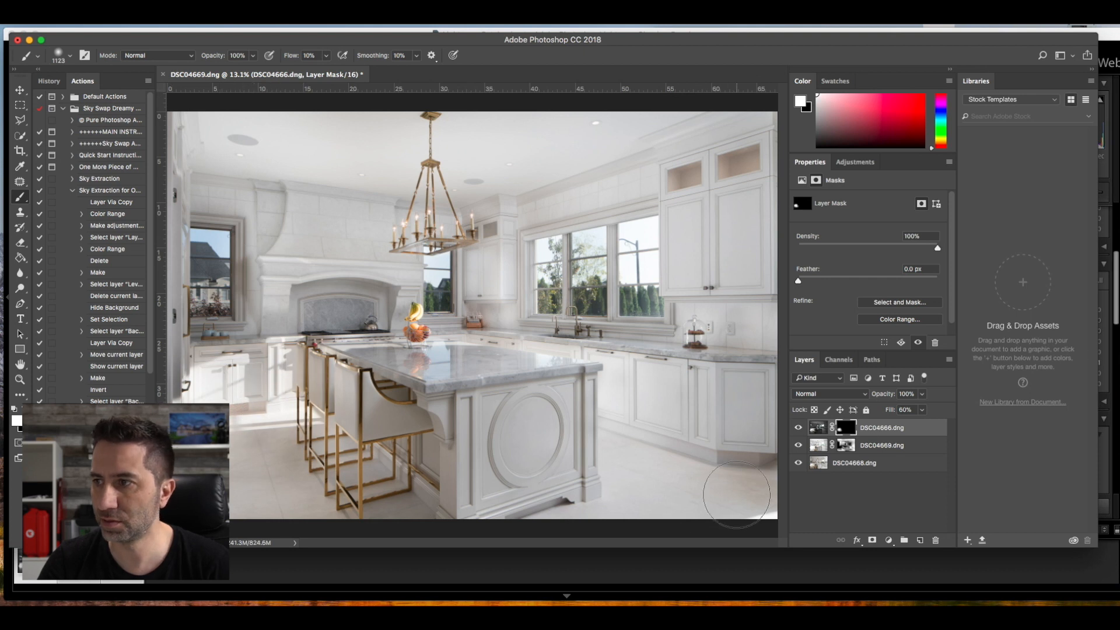
- Compare the photo with and without the DSC04666.dng layer
left_click(799, 431)
left_click(798, 431)
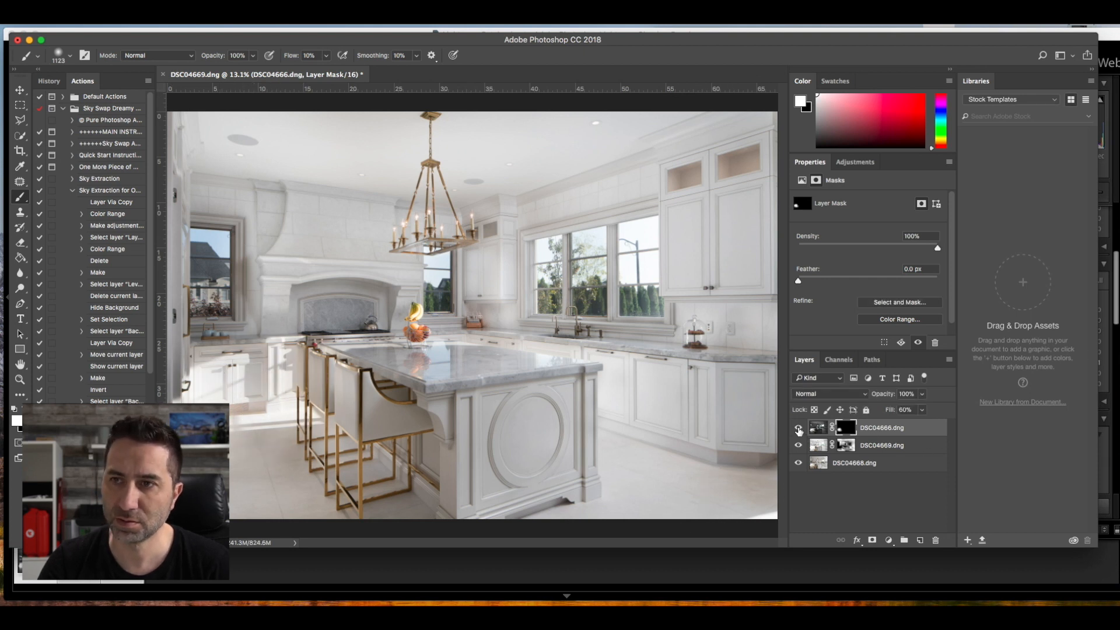
left_click(798, 430)
left_click(799, 430)
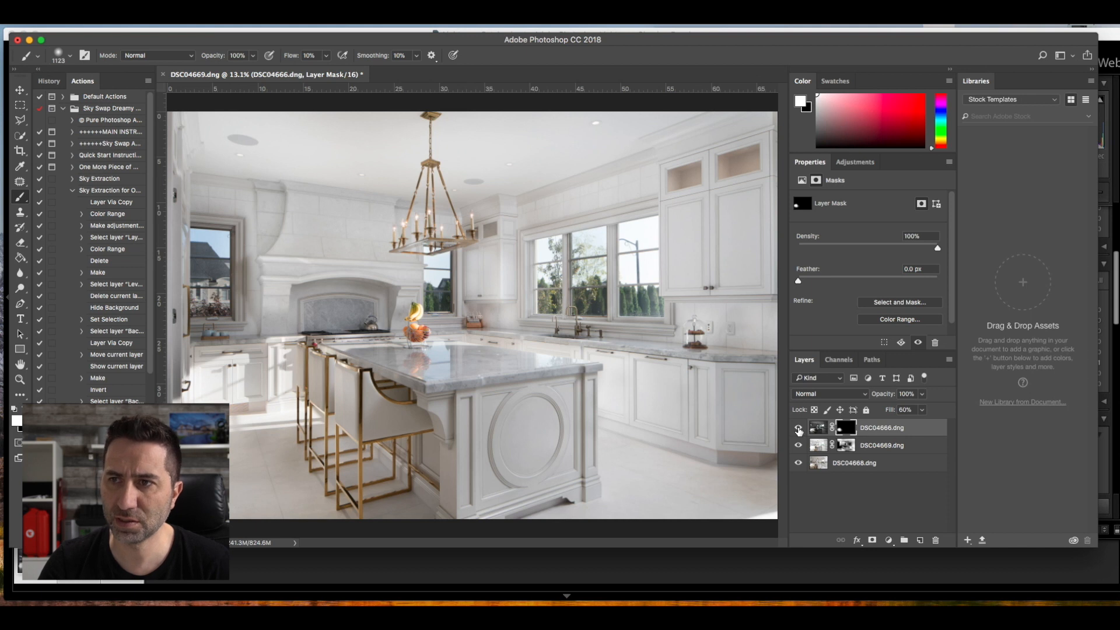
left_click(799, 430)
left_click(799, 431)
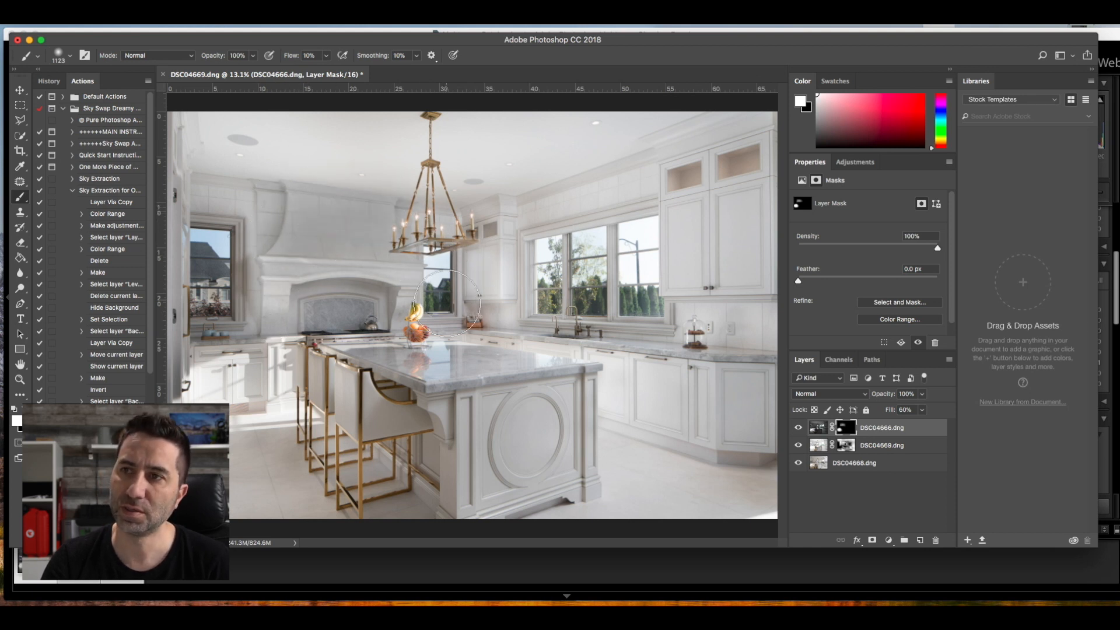
- Swap the painting colour to black and flatten the image into a single layer
key("x")
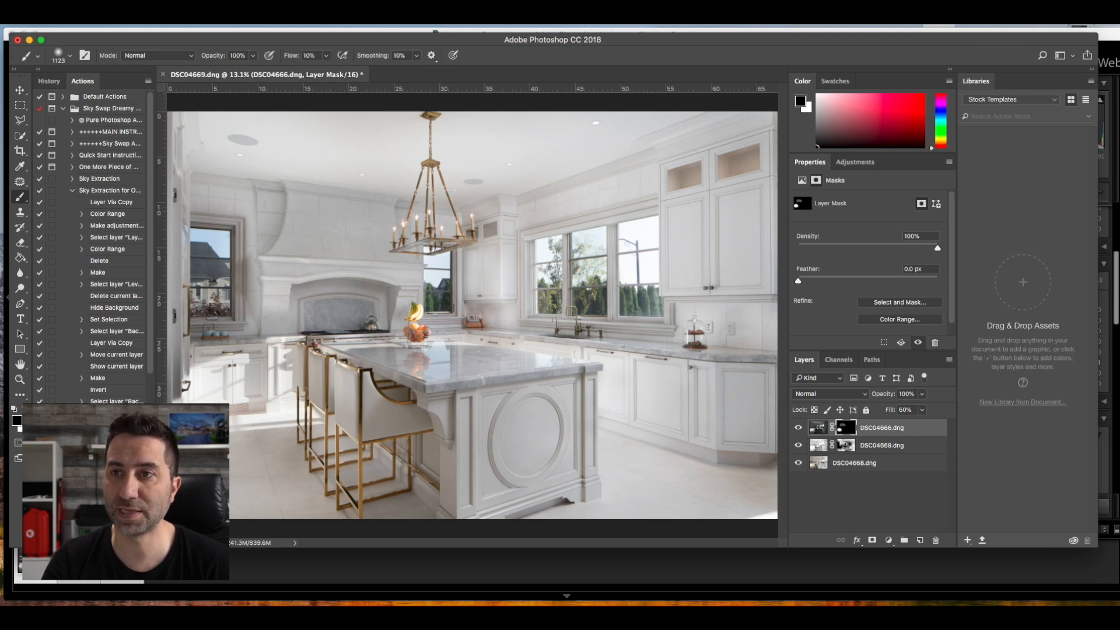
left_click(221, 19)
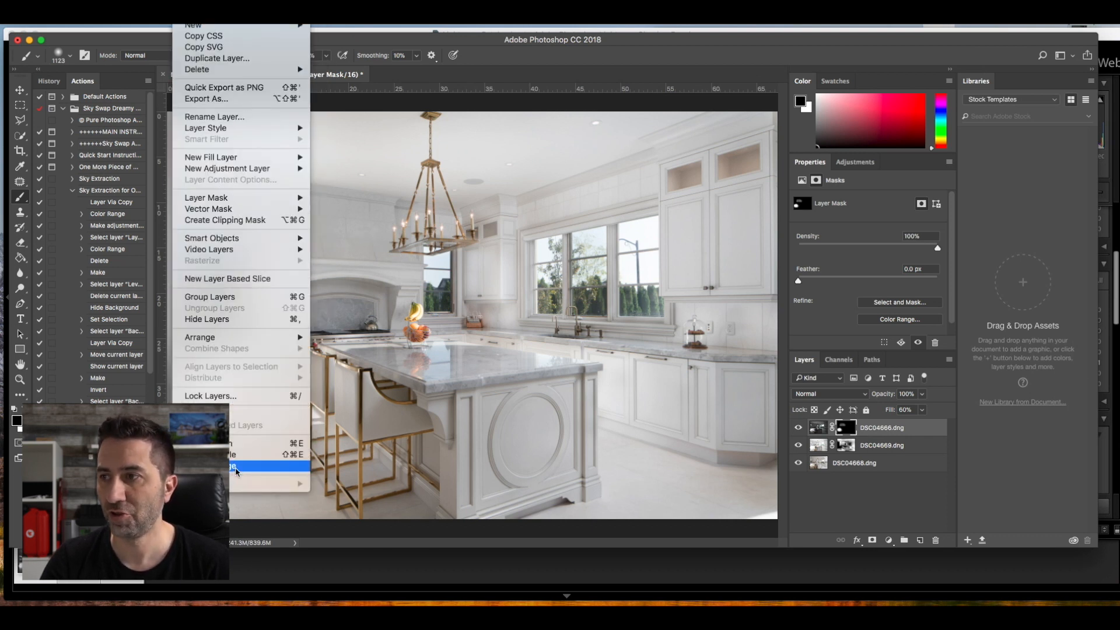
left_click(236, 467)
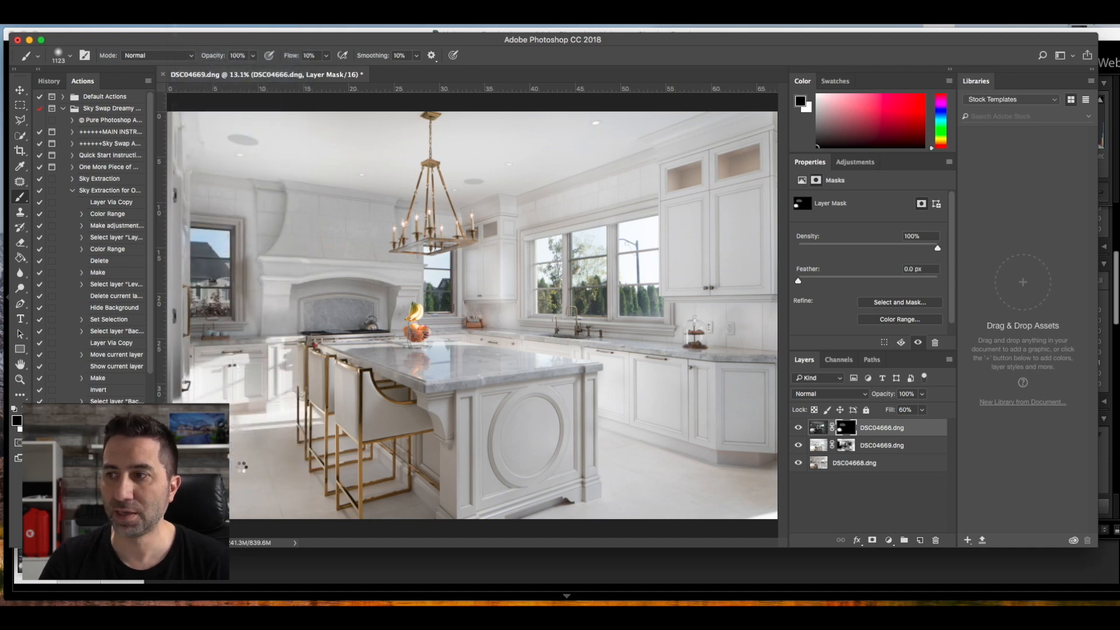
- Save the flattened kitchen image and switch back to Lightroom Classic with DSC04666-Edit.tif in the Develop module
left_click(102, 18)
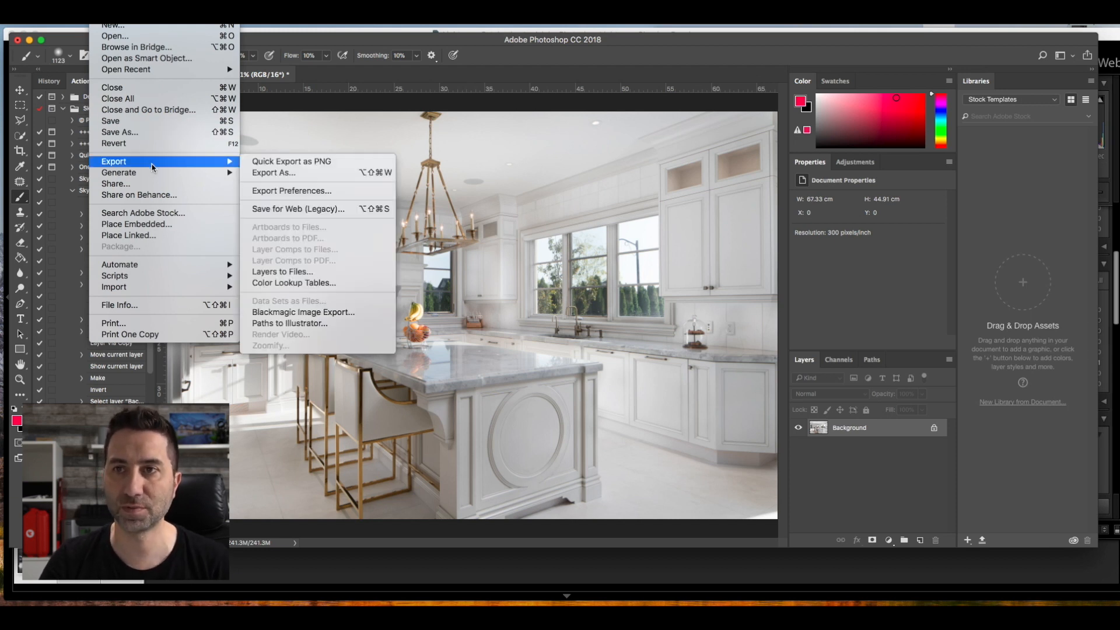
mouse_move(151, 165)
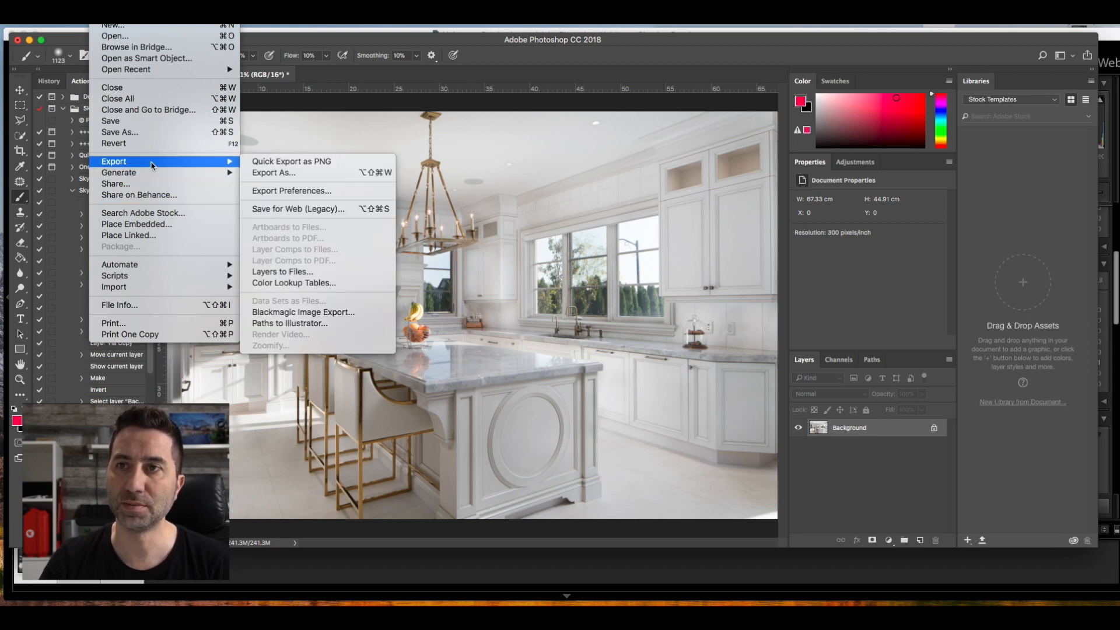
left_click(138, 120)
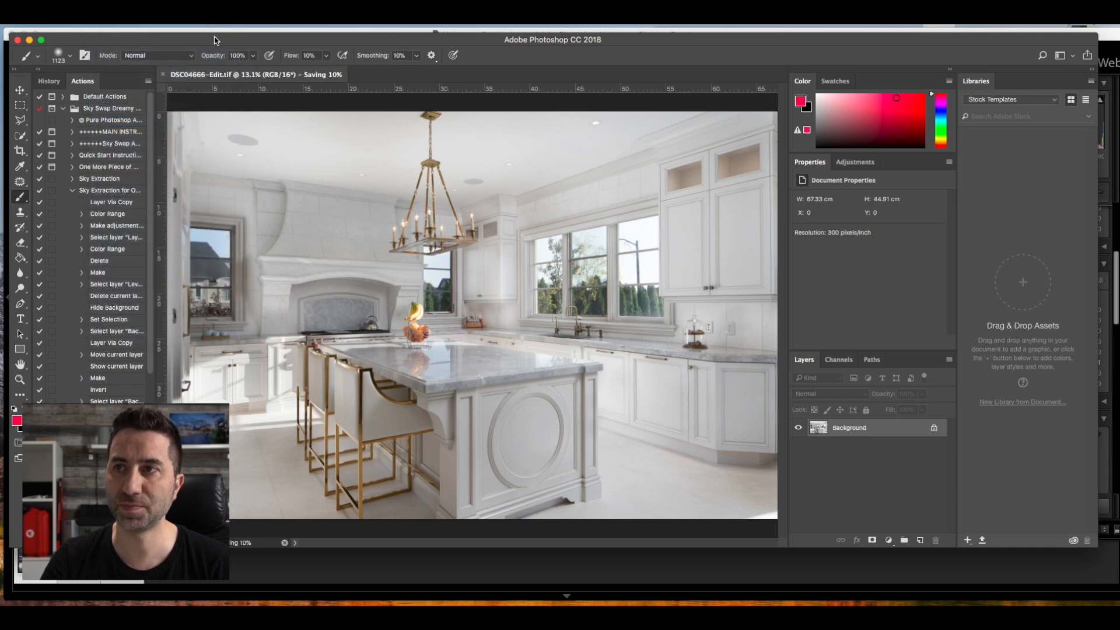
left_click_drag(216, 40, 217, 49)
left_click(216, 35)
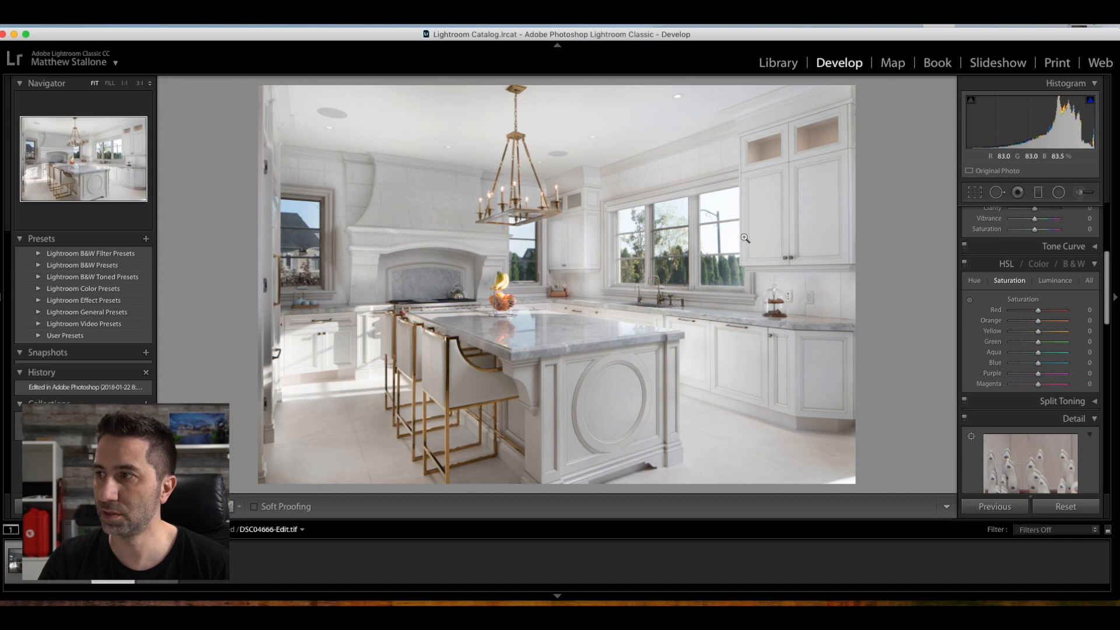
- Set the edited photo's Shadows to +32 and Highlights to -55 in the basic tone adjustments
scroll(1058, 338, "up", 3)
scroll(1058, 339, "up", 1)
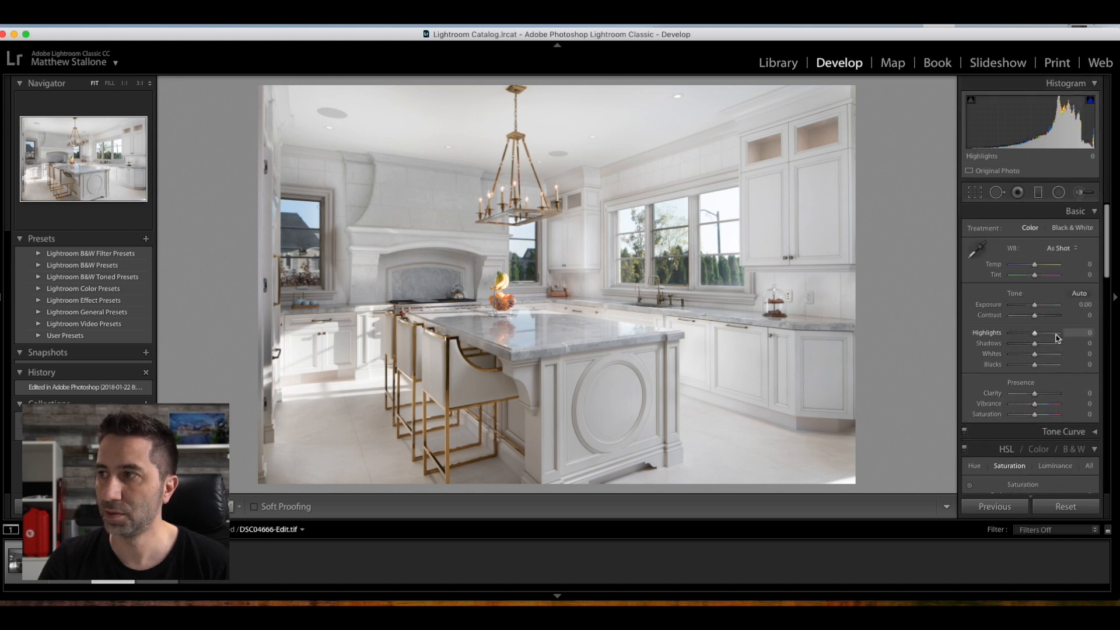
left_click(1061, 247)
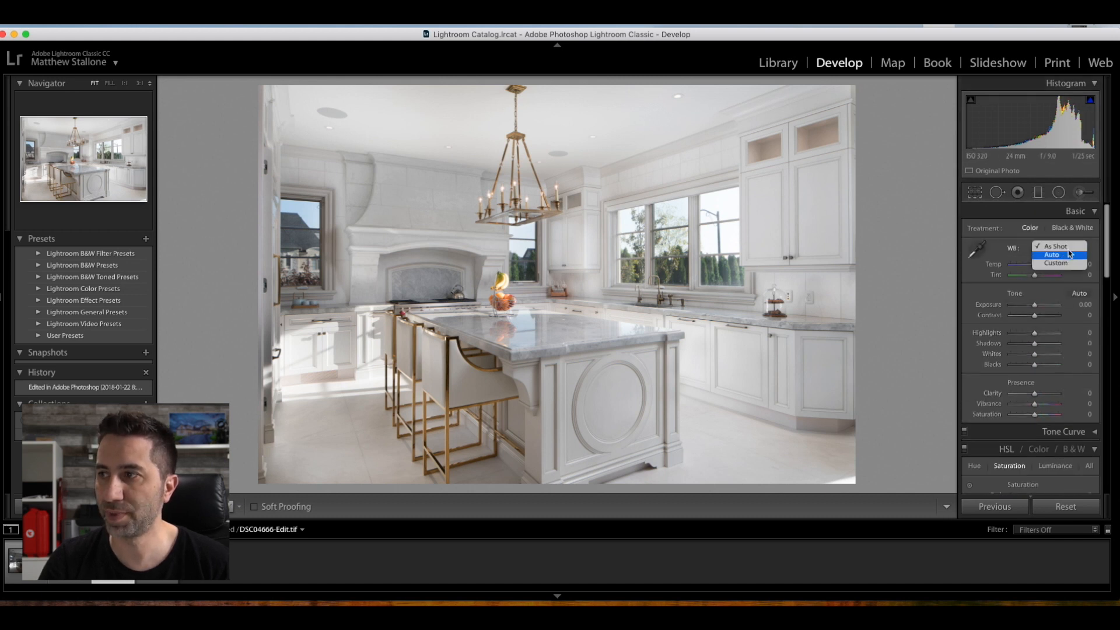
left_click(1045, 349)
left_click(1043, 348)
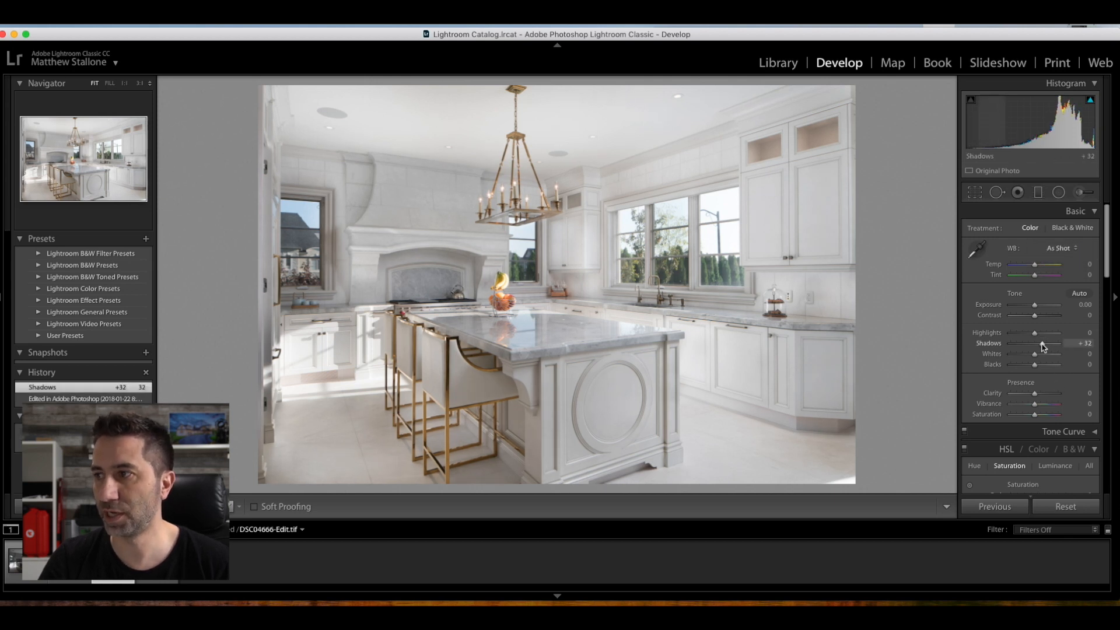
left_click_drag(1034, 332, 1022, 335)
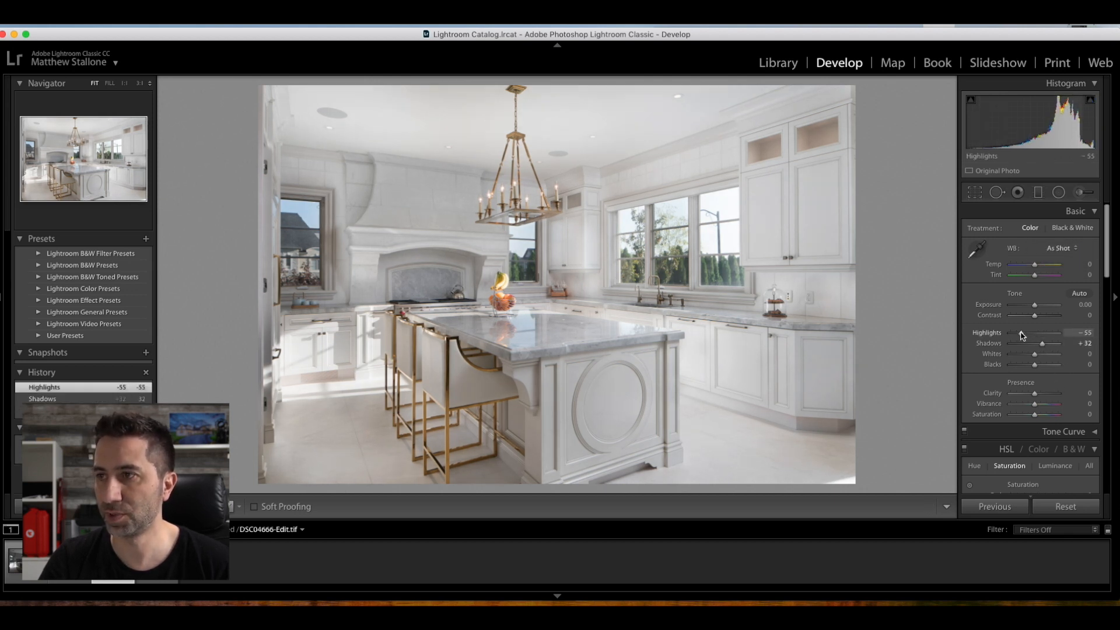
- Set the edited kitchen photo's Clarity to +13
left_click(1041, 394)
mouse_move(1041, 396)
left_mouse_down()
mouse_move(1056, 397)
mouse_move(1042, 399)
left_mouse_up()
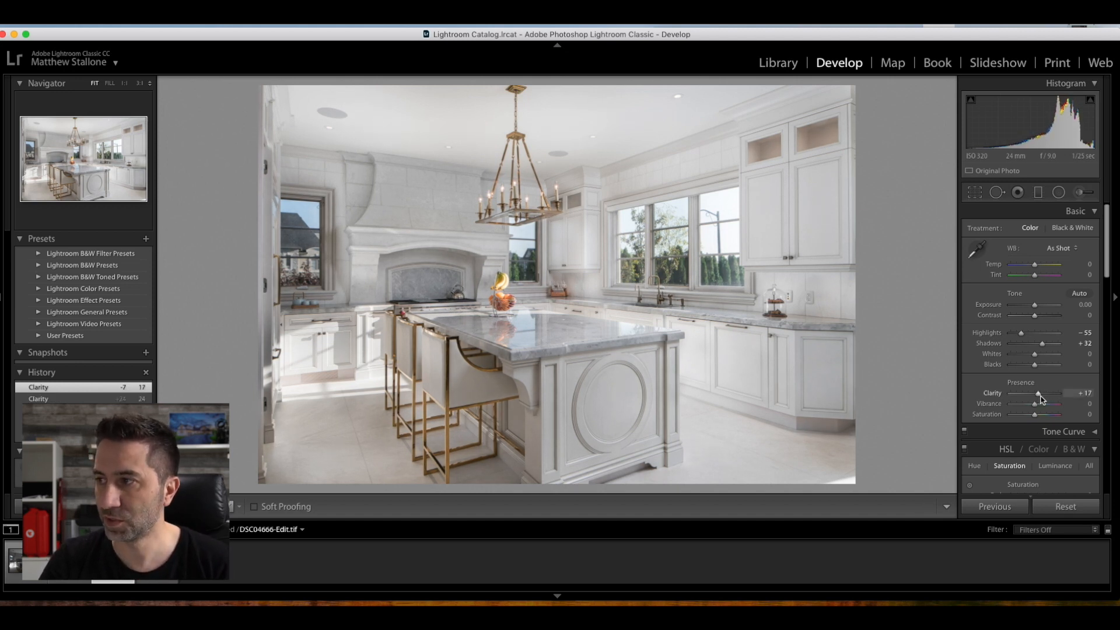
left_click_drag(1038, 398, 1039, 399)
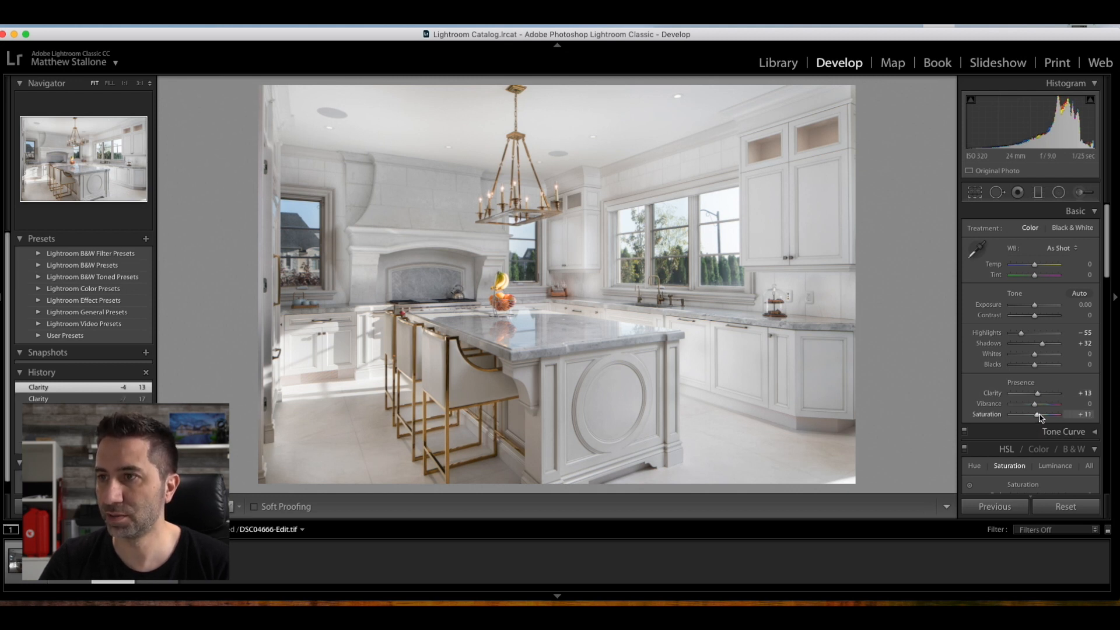
- Set the edited photo's Saturation to +12 and Vibrance to -5
left_click_drag(1039, 414, 1039, 414)
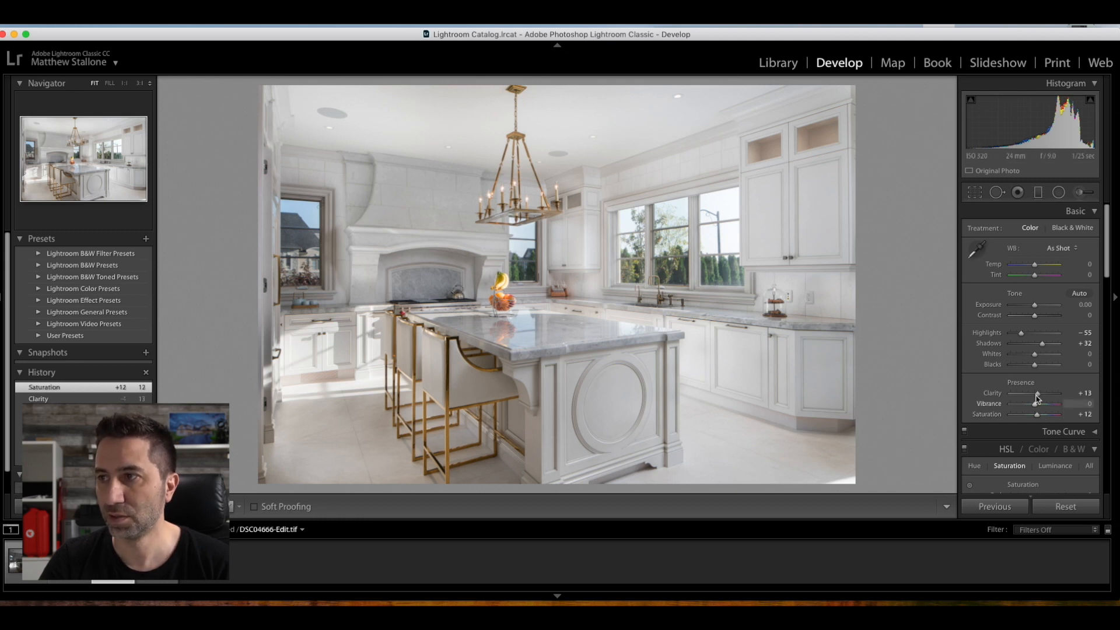
mouse_move(1036, 406)
left_mouse_down()
mouse_move(1019, 403)
mouse_move(1048, 402)
mouse_move(1032, 404)
left_mouse_up()
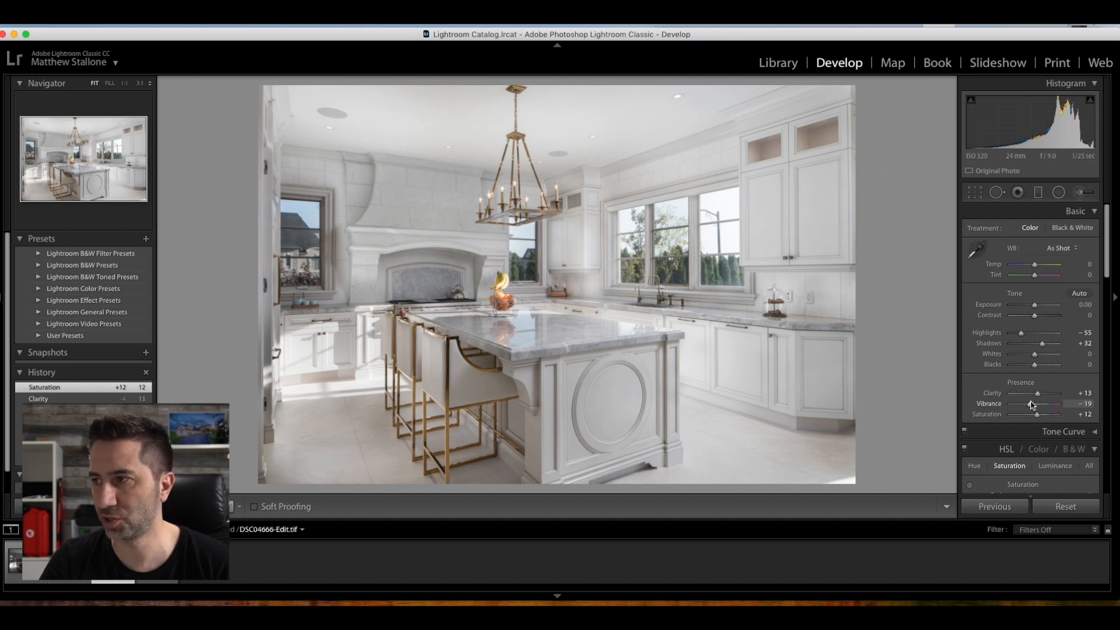
left_click_drag(1034, 405, 1035, 404)
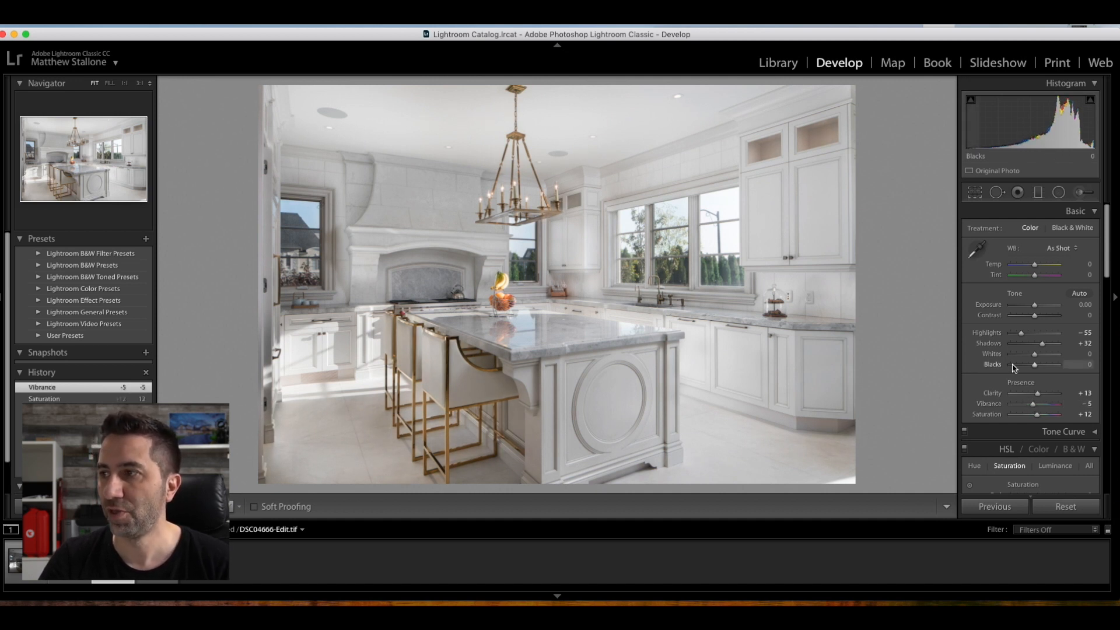
- Set the edited photo's Sharpening amount to 32
scroll(1018, 379, "down", 10)
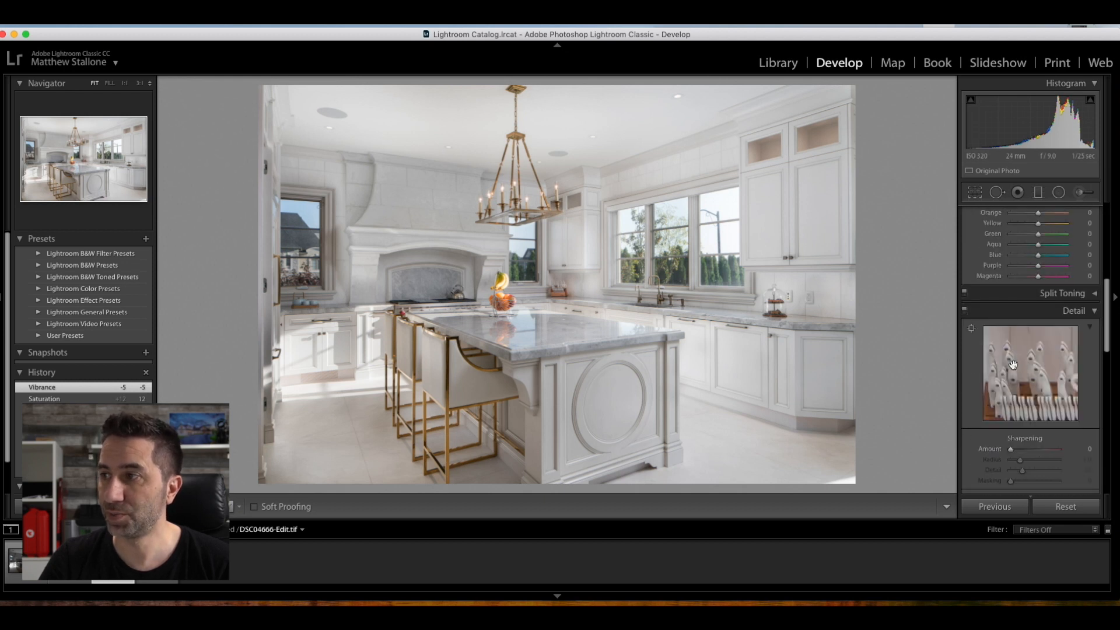
scroll(1012, 365, "down", 5)
left_click_drag(1010, 328, 1021, 329)
- Straighten the kitchen photo's perspective with the automatic Upright correction
scroll(1015, 385, "down", 8)
scroll(1016, 401, "down", 6)
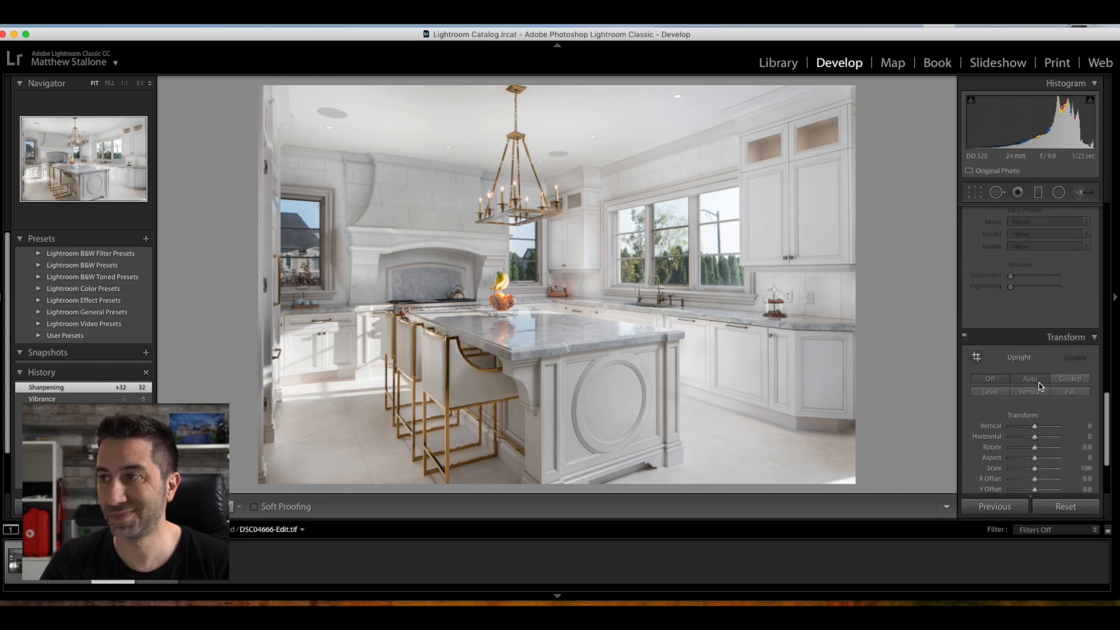
left_click(1038, 380)
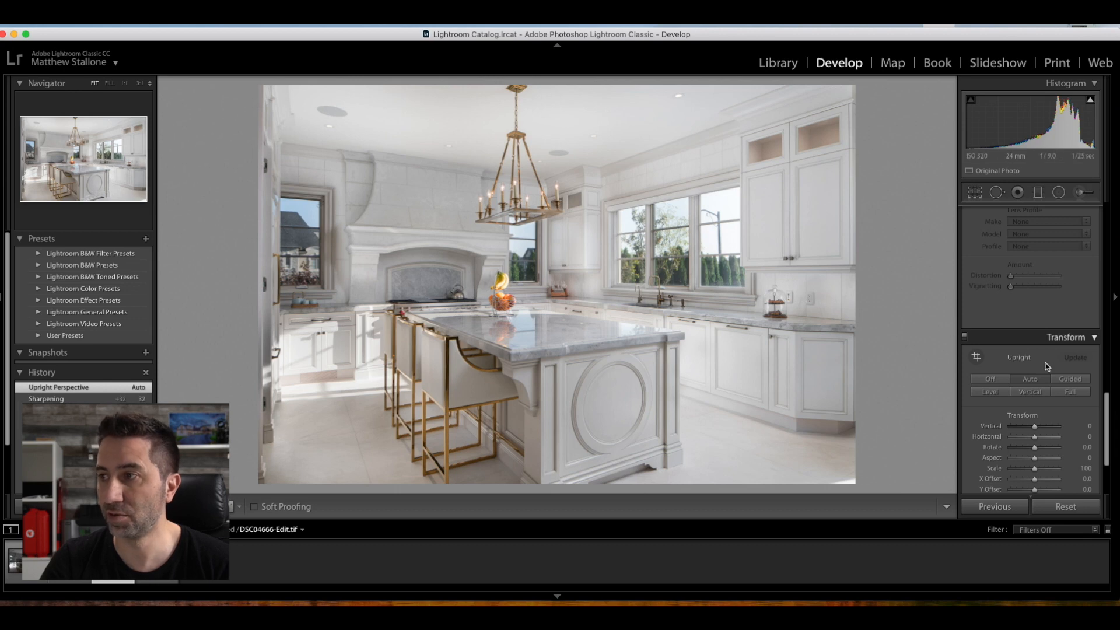
scroll(1058, 368, "down", 1)
scroll(1058, 369, "down", 3)
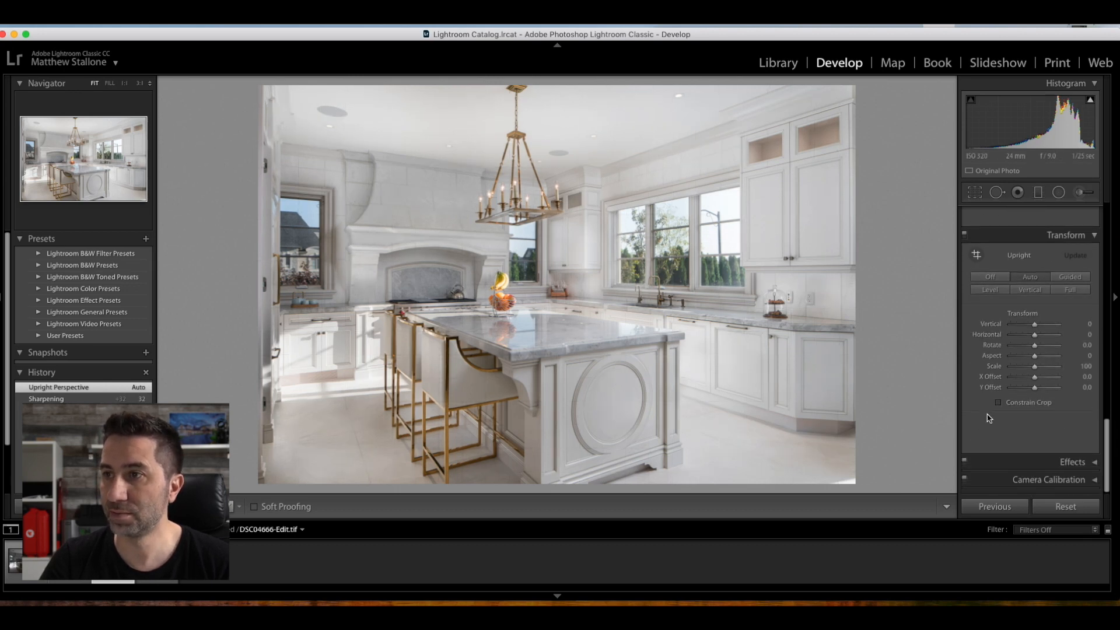
- Crop the photo slightly inward from its top edge at the original aspect ratio, trimming the ceiling around the chandelier mount
scroll(1032, 415, "up", 15)
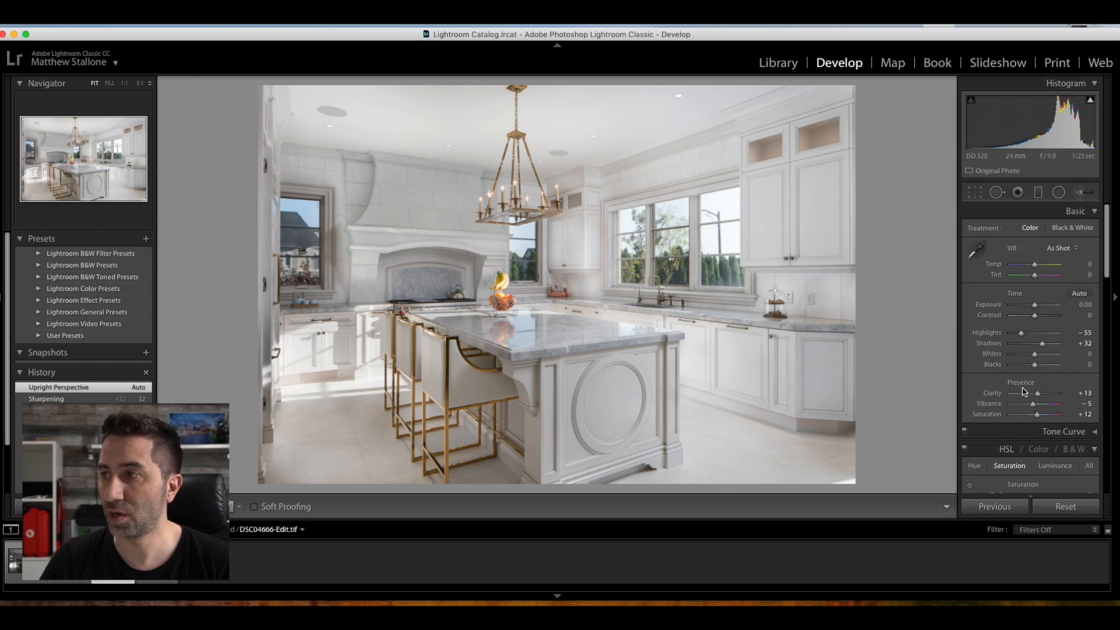
left_click(976, 193)
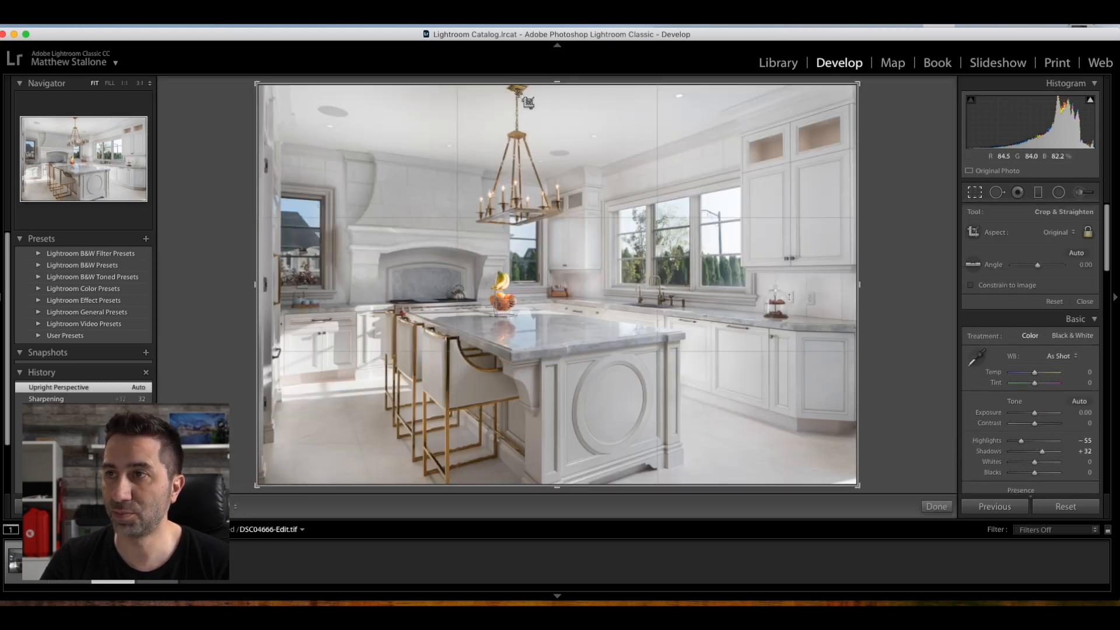
left_click_drag(559, 82, 560, 91)
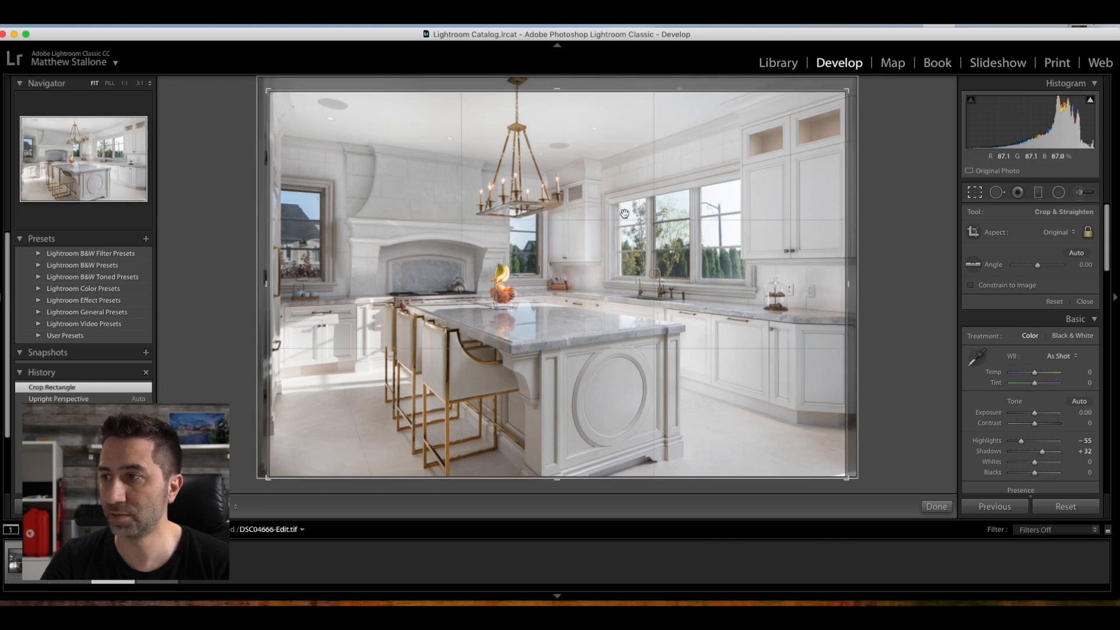
left_click(936, 506)
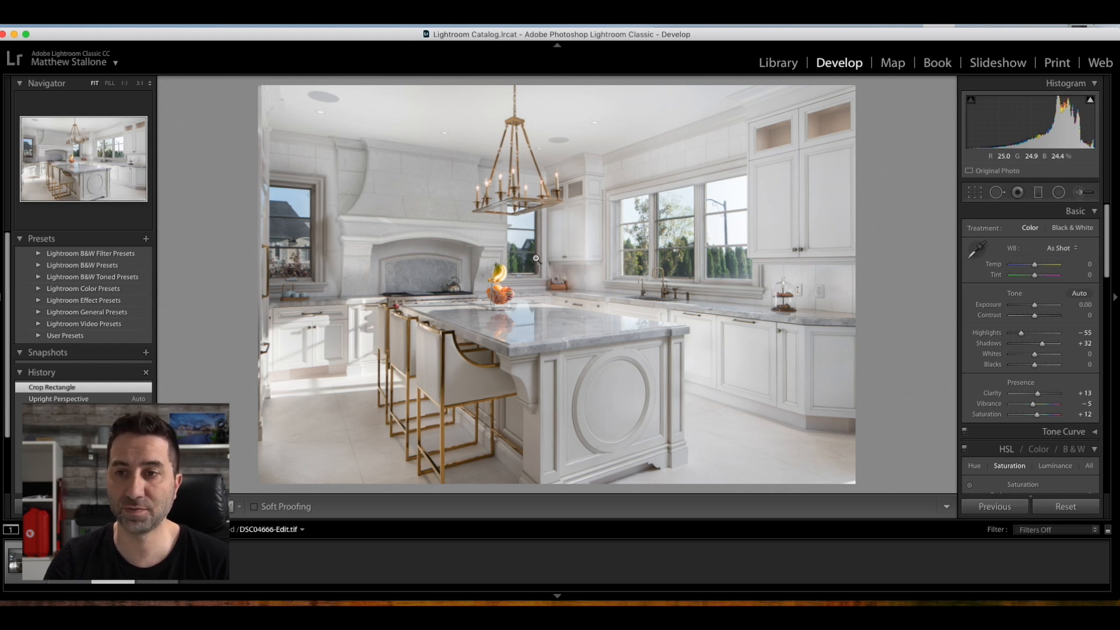
- Compare the source exposures, including DSC04666.dng and DSC04669.dng, with the finished DSC04666-Edit.tif
left_click(12, 563)
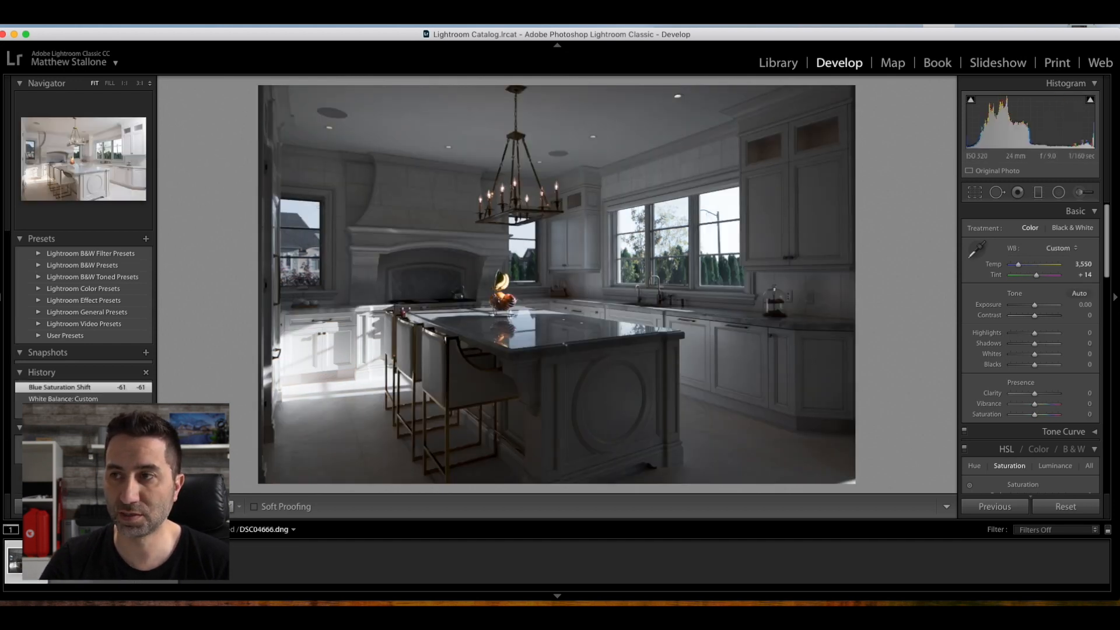
left_click(69, 563)
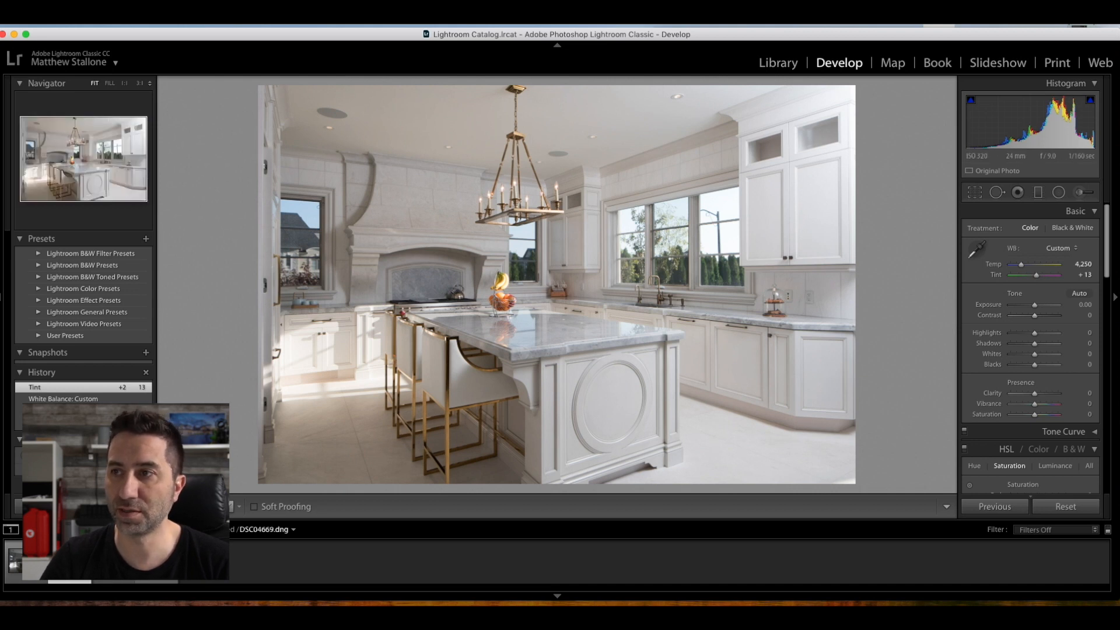
left_click(157, 563)
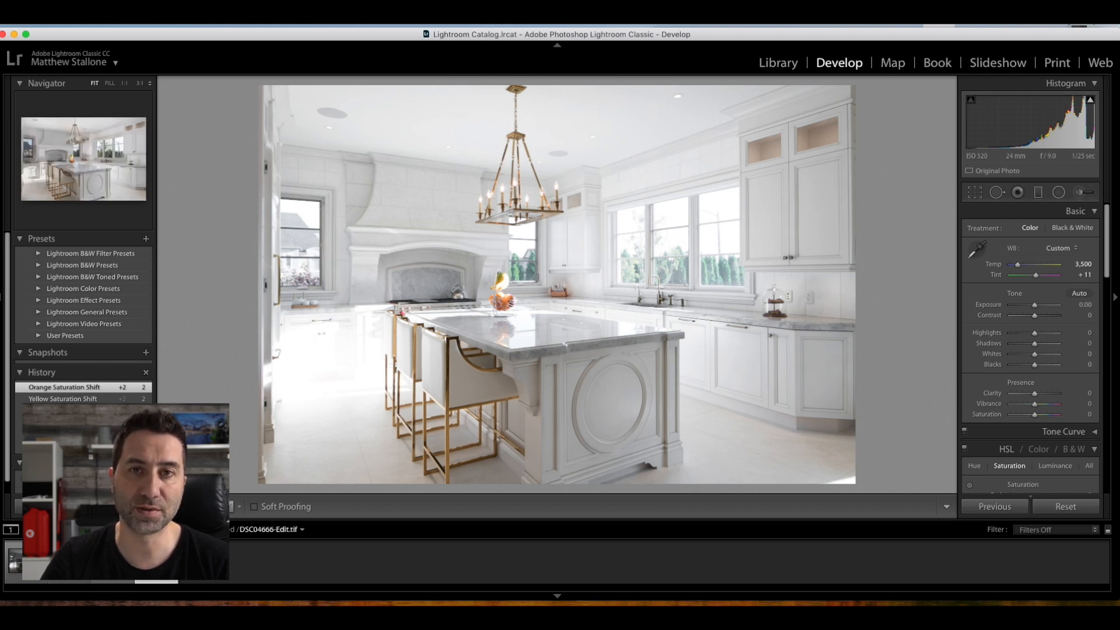
left_click(113, 563)
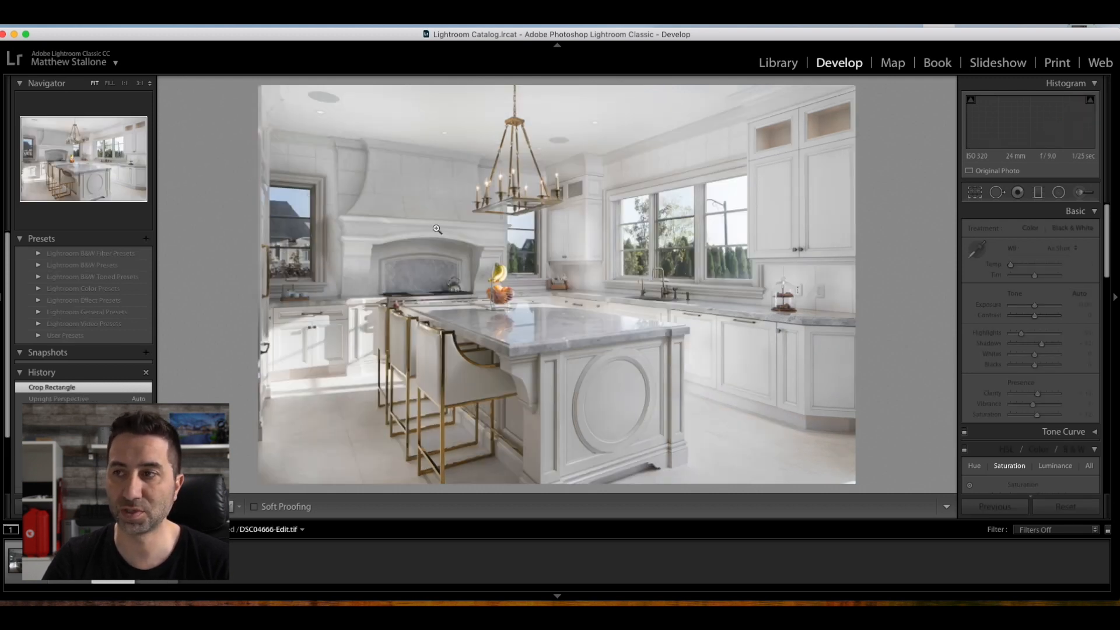